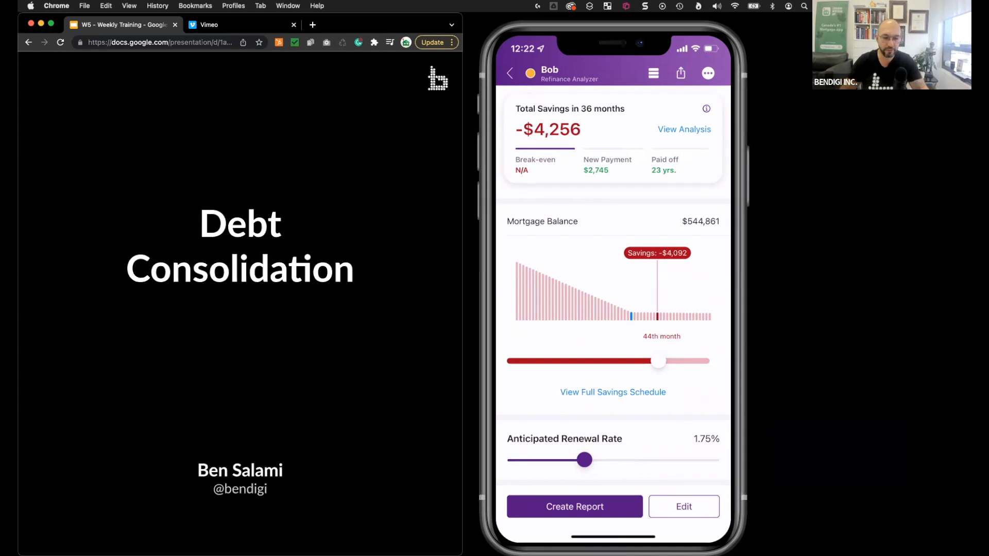
# - Show the client details slide and create a new dark purple scenario named with the client's first name
pyautogui.press('Right')
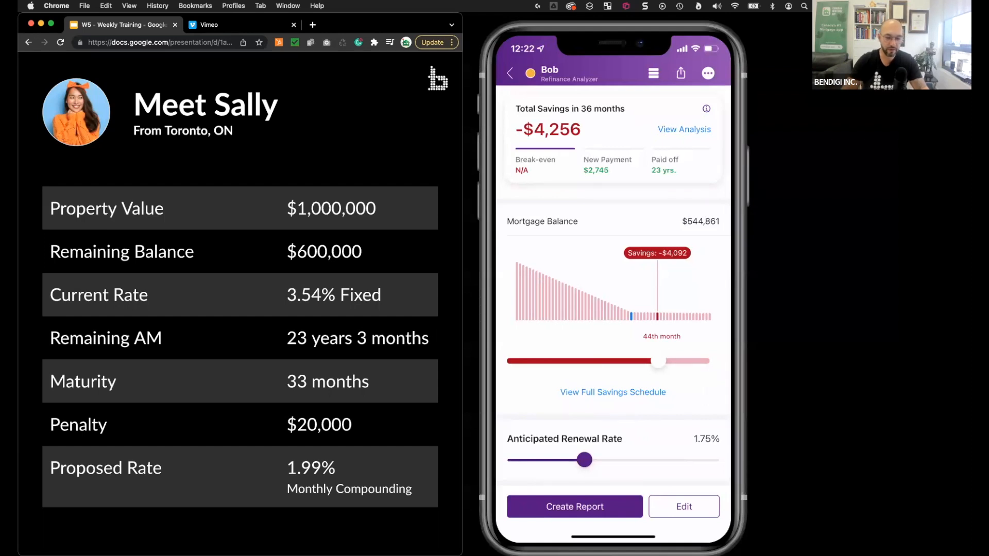
pyautogui.click(653, 73)
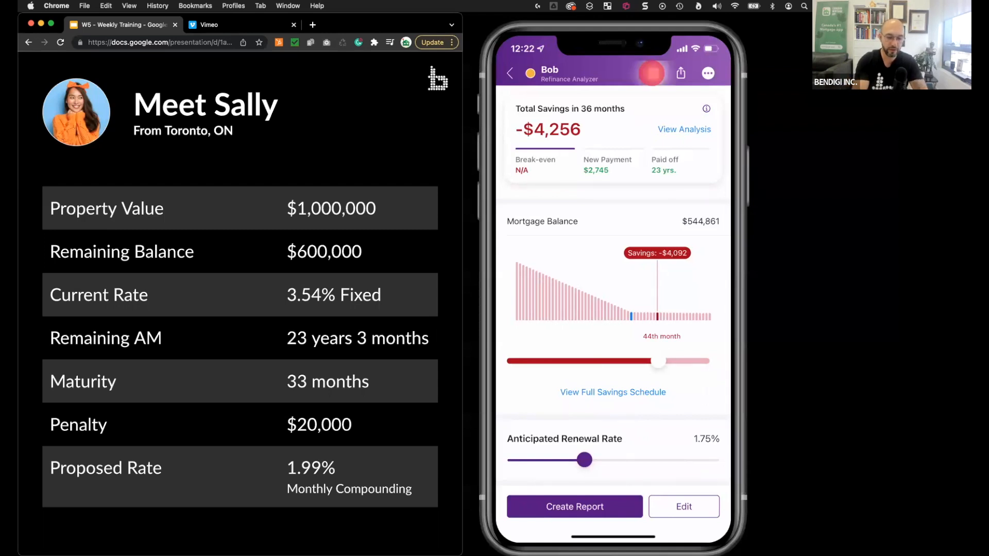
pyautogui.click(665, 154)
pyautogui.click(667, 361)
pyautogui.click(648, 240)
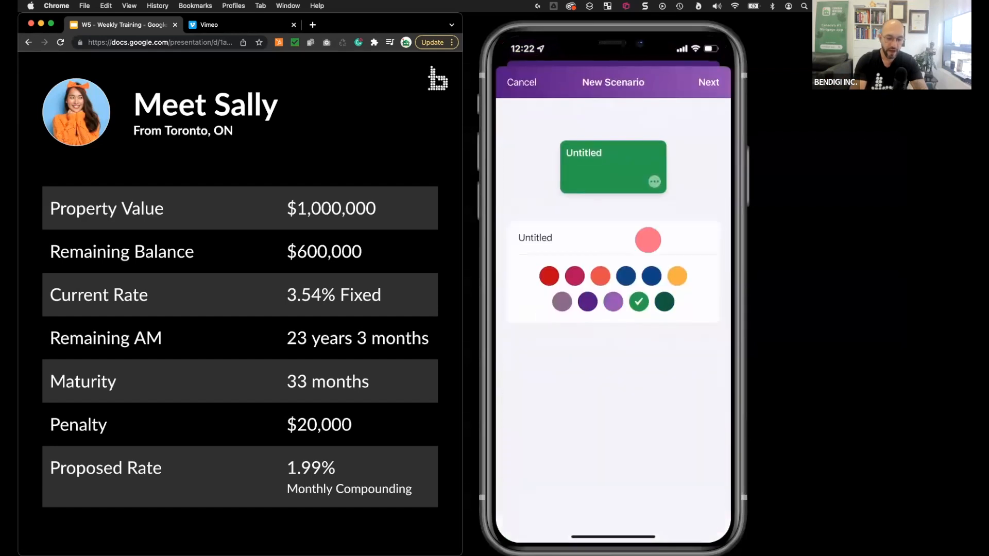
pyautogui.write('Sally')
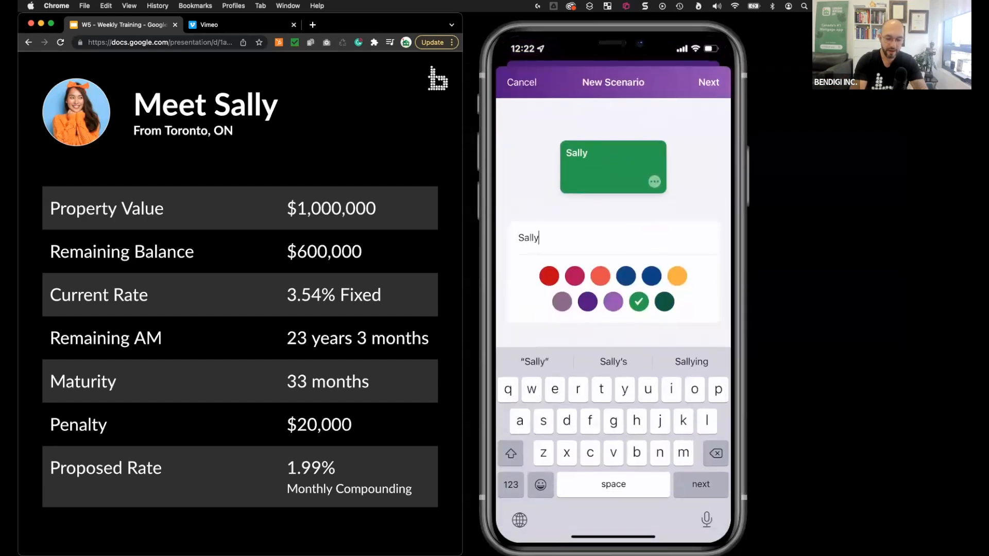
pyautogui.click(587, 301)
pyautogui.click(708, 82)
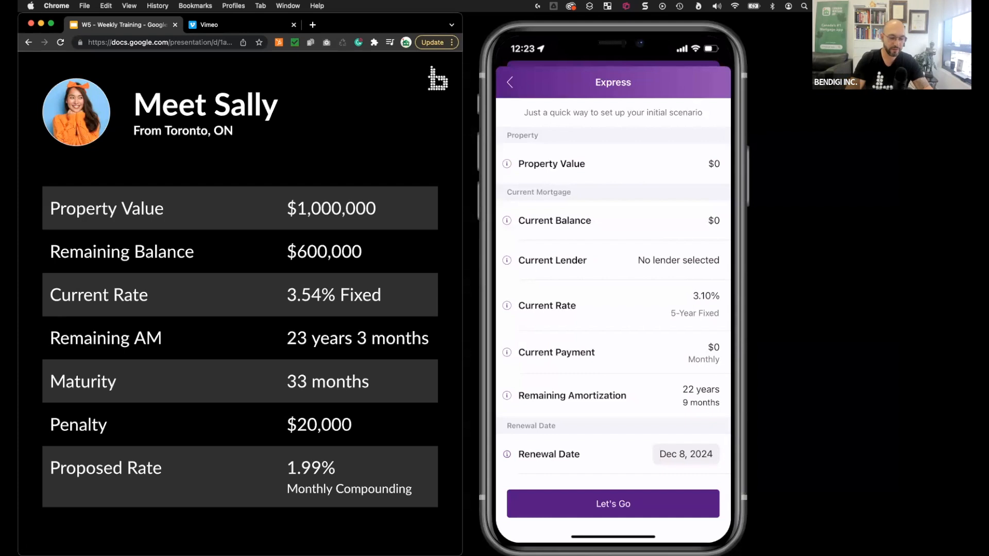
# - Set the property value to $1,000,000 and the current mortgage balance to $600,000 in the Express setup
pyautogui.click(687, 165)
pyautogui.write('1000000')
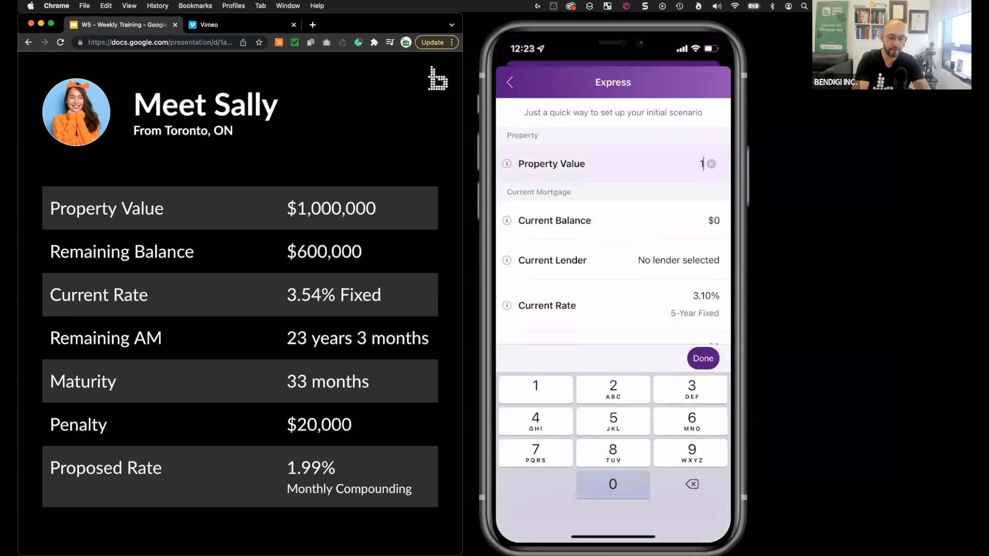
pyautogui.click(703, 359)
pyautogui.click(698, 215)
pyautogui.write('6000000')
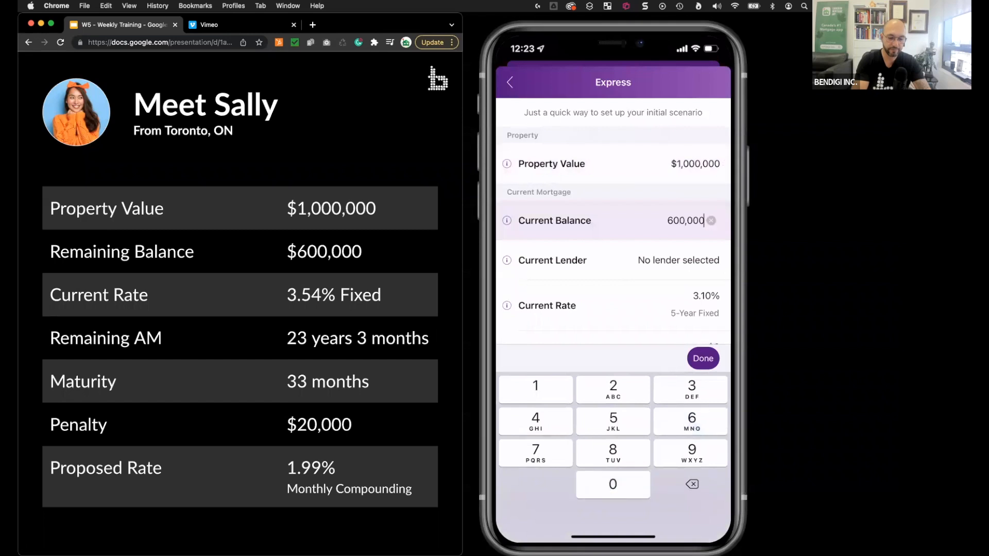
pyautogui.click(703, 359)
# - Find CIBC in the lender list and select it as the current mortgage lender
pyautogui.click(702, 252)
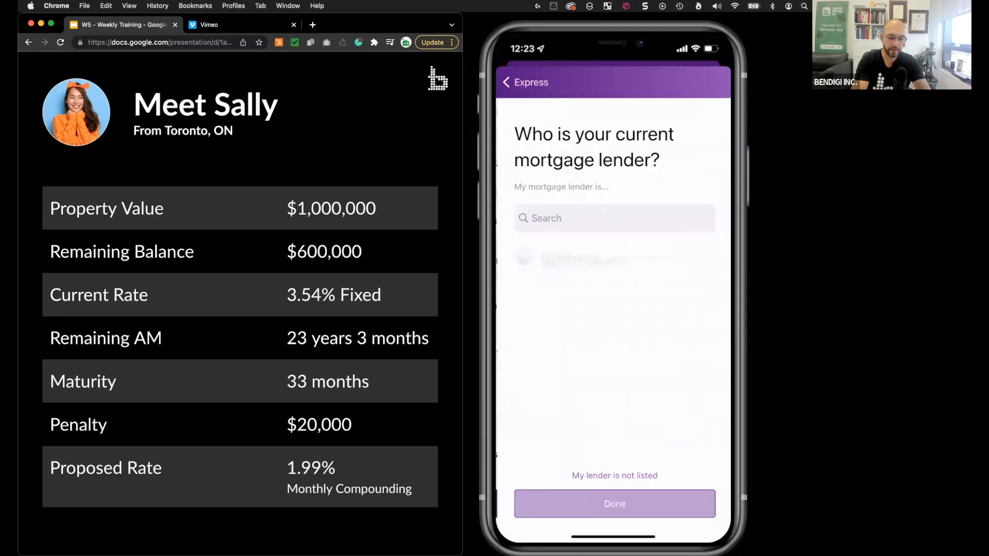
pyautogui.click(561, 222)
pyautogui.write('Cinc')
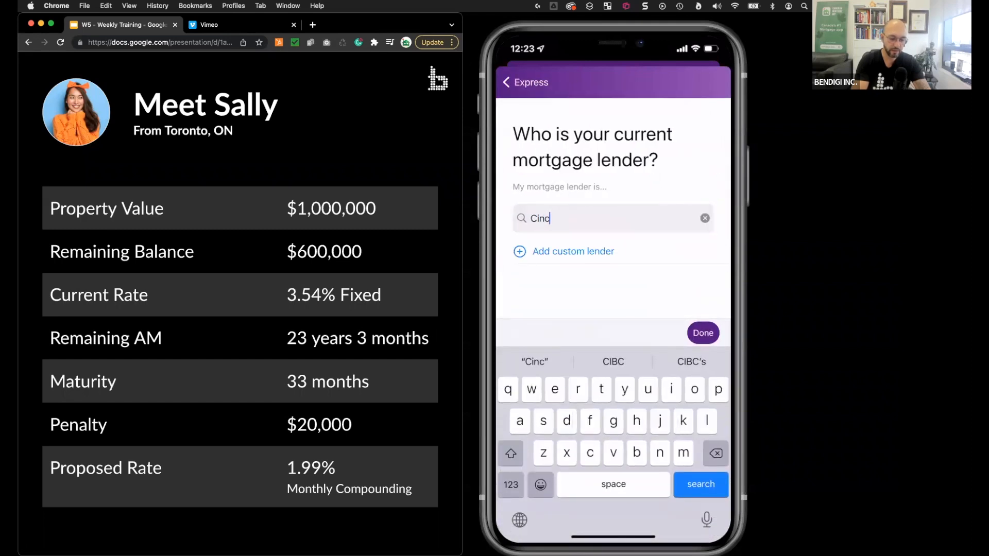
pyautogui.press('BackSpace')
pyautogui.write('bc')
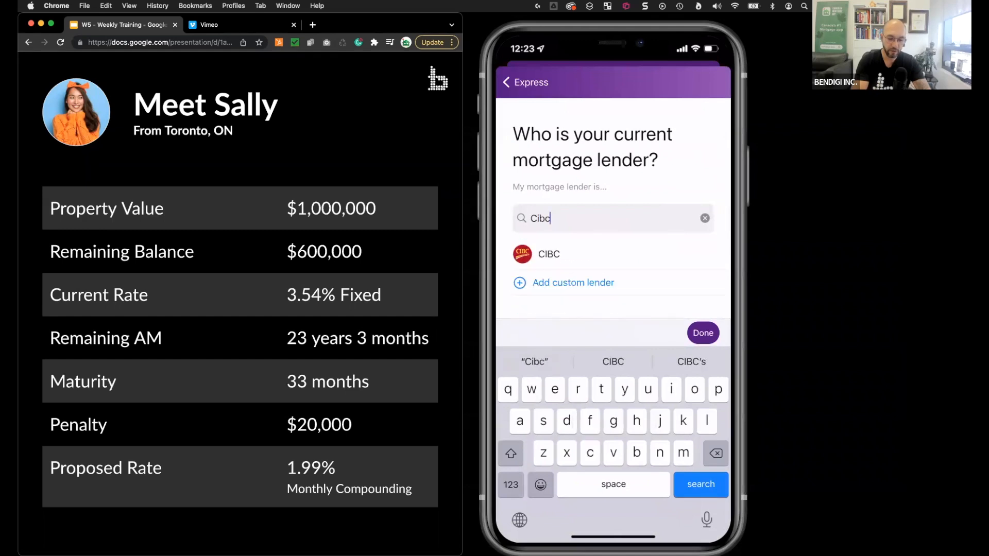
pyautogui.click(646, 251)
pyautogui.click(613, 504)
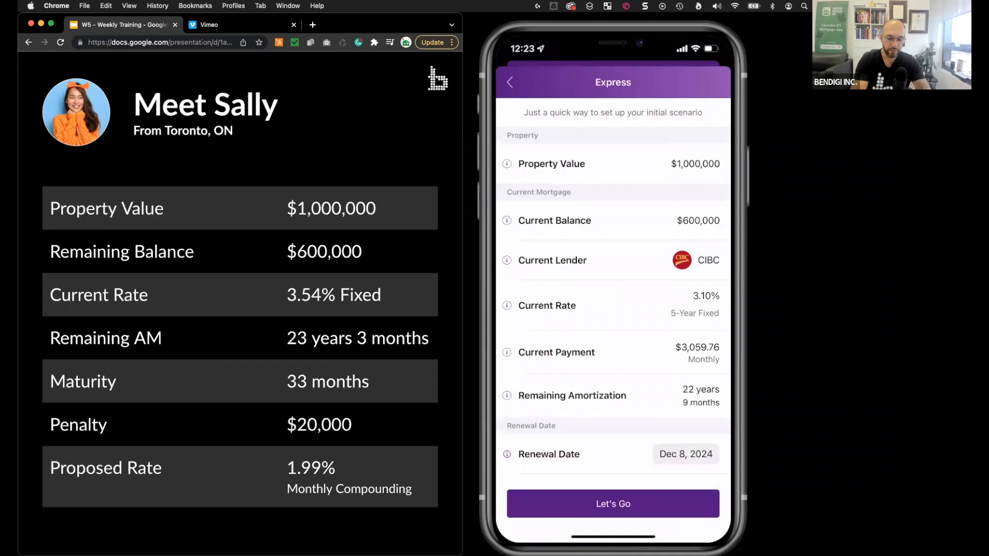
# - Set the current mortgage rate to 3.54%
pyautogui.click(694, 304)
pyautogui.click(691, 390)
pyautogui.write('.54')
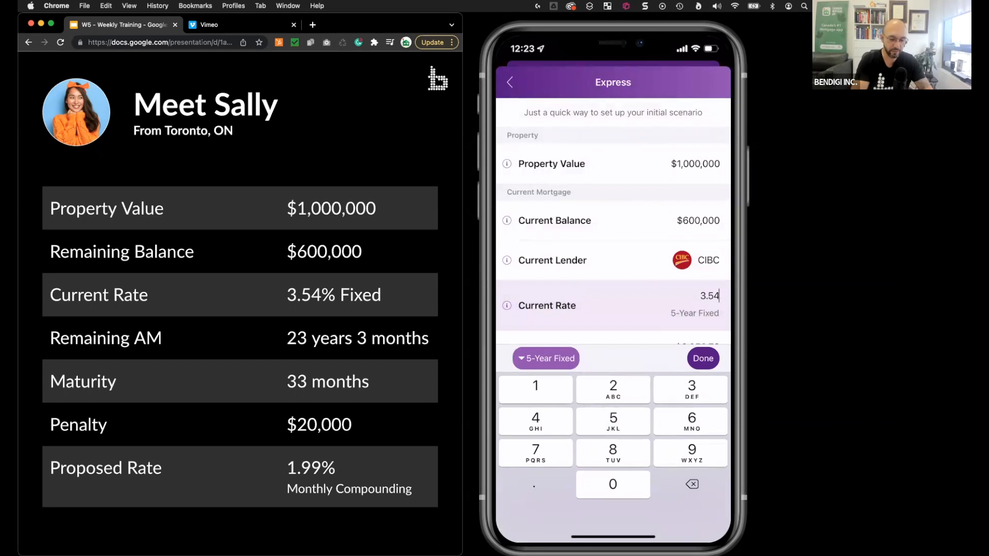
pyautogui.moveTo(715, 278); pyautogui.dragTo(718, 242)
pyautogui.click(703, 359)
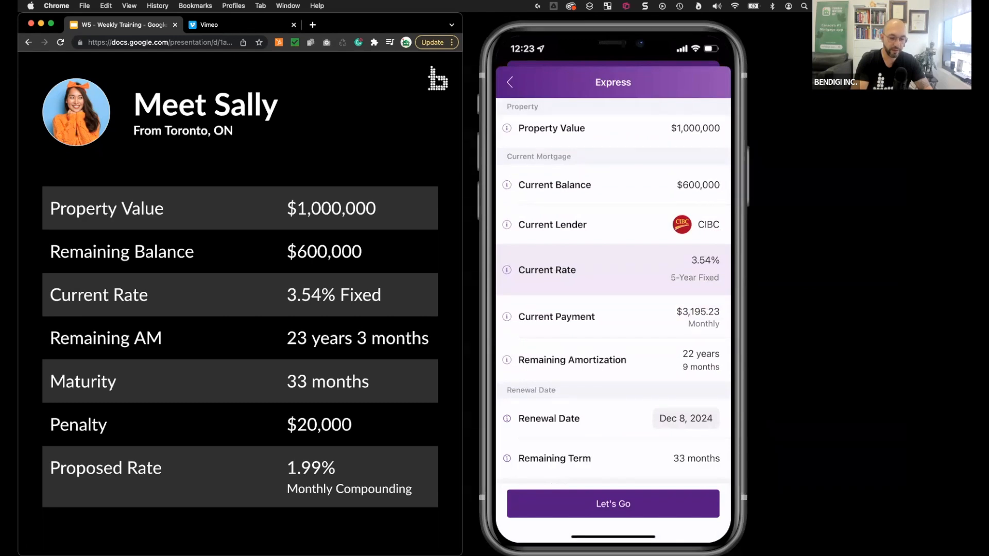
# - Set the remaining amortization to 23 years and 3 months
pyautogui.click(701, 355)
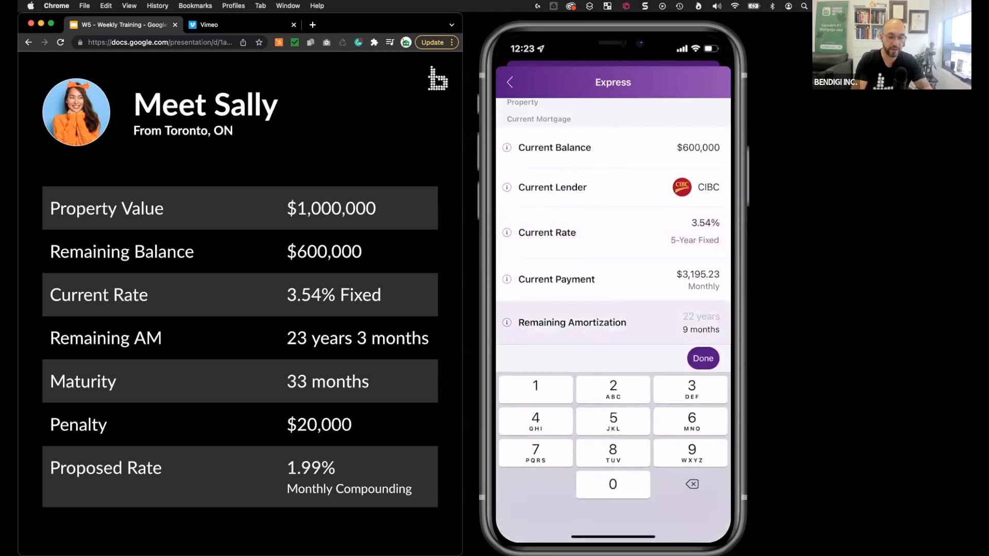
pyautogui.write('23')
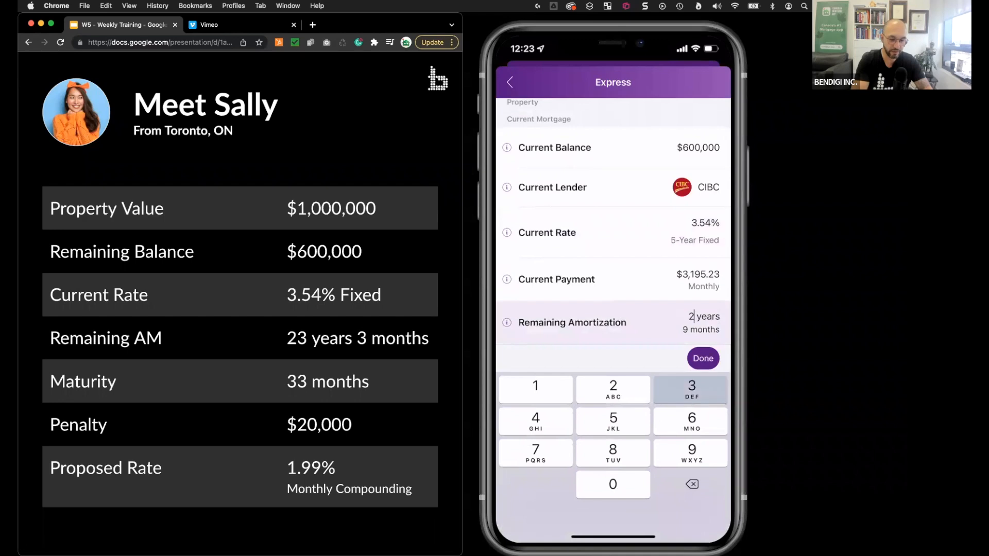
pyautogui.write('3')
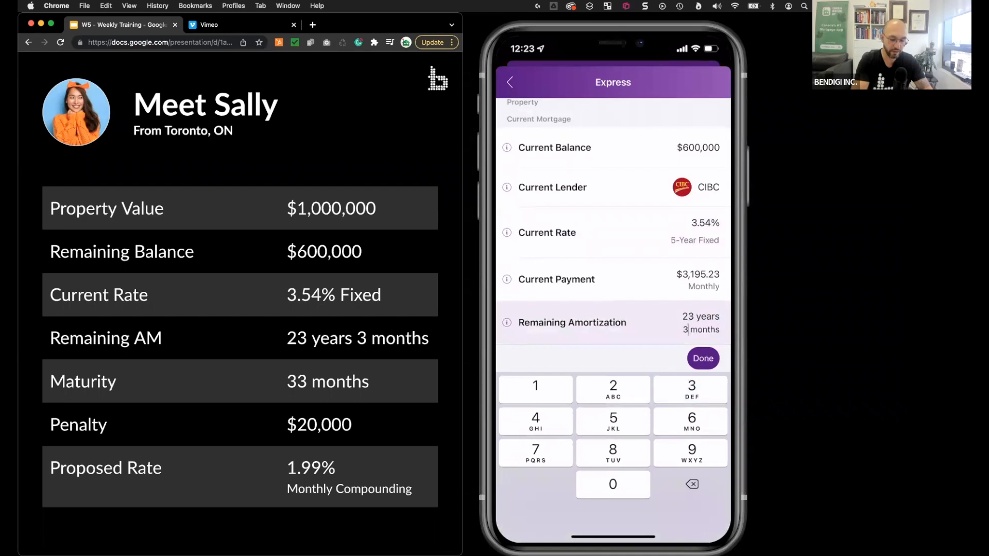
pyautogui.click(703, 358)
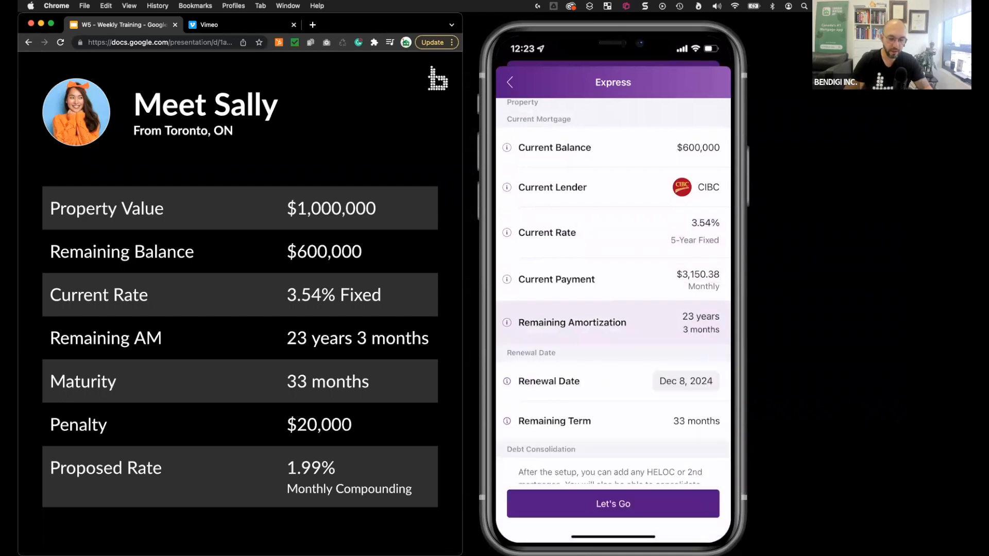
# - Set the pre-payment penalty to $20,000
pyautogui.moveTo(523, 389); pyautogui.dragTo(518, 344)
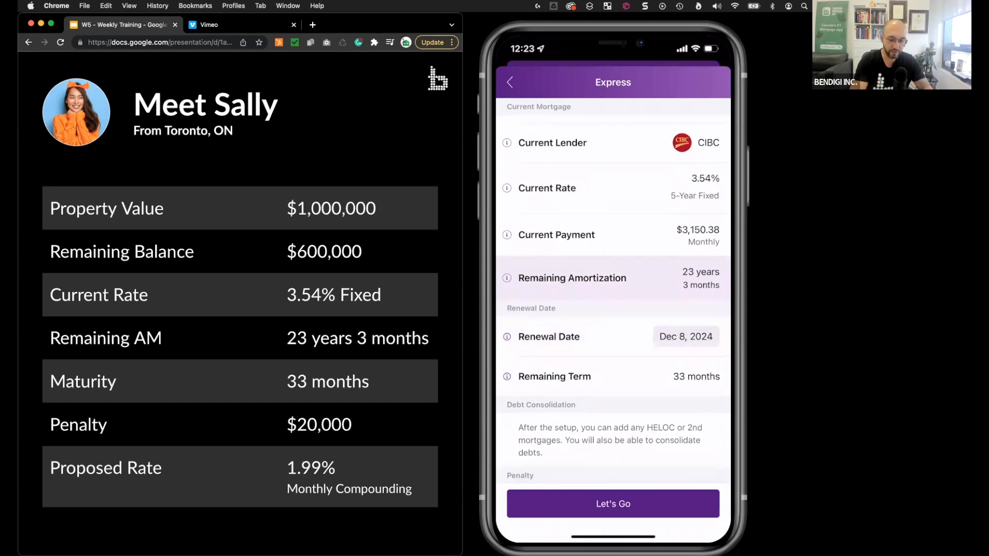
pyautogui.moveTo(713, 403); pyautogui.dragTo(718, 276)
pyautogui.moveTo(717, 330); pyautogui.dragTo(717, 273)
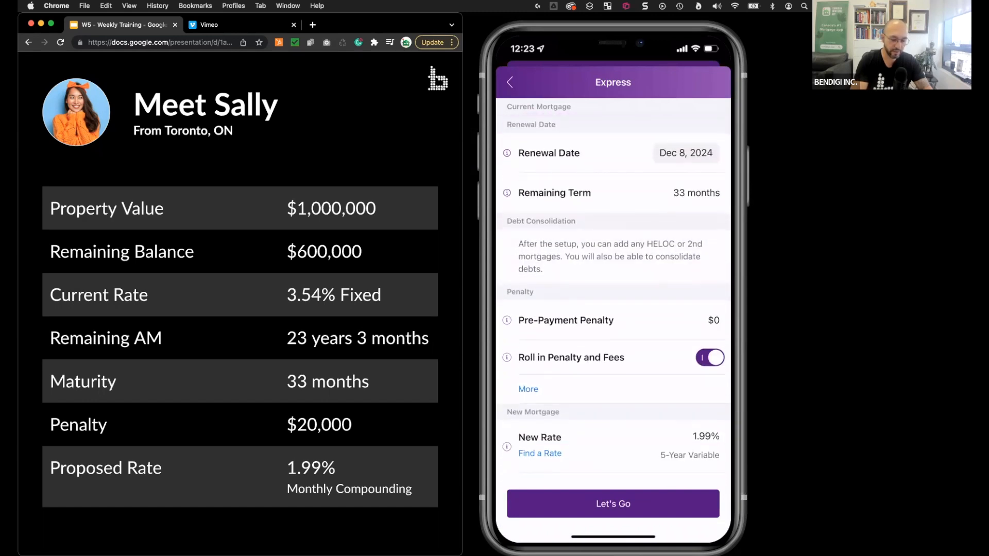
pyautogui.click(693, 323)
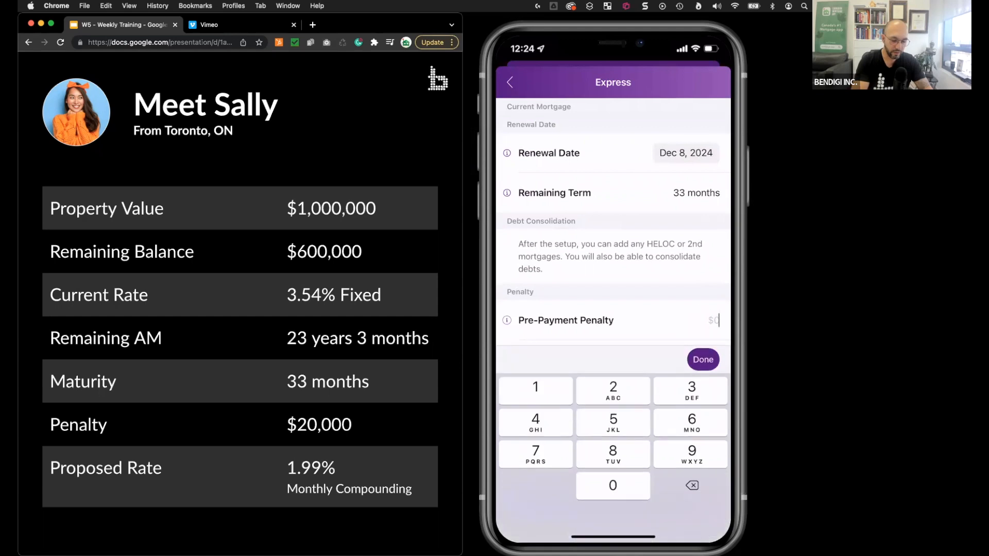
pyautogui.write('20,000')
pyautogui.click(703, 358)
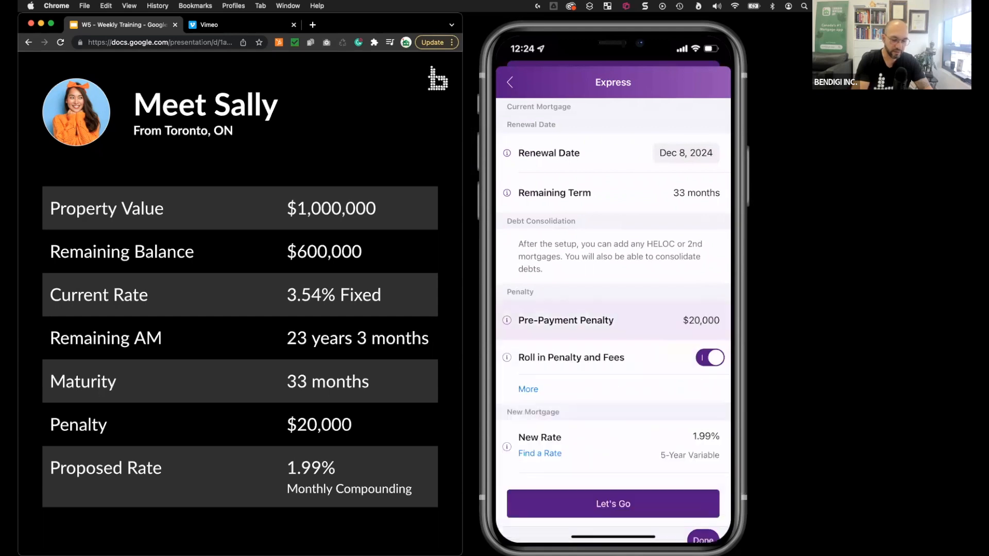
# - Check the new mortgage rate's type, term and compounding settings
pyautogui.moveTo(512, 378); pyautogui.dragTo(512, 338)
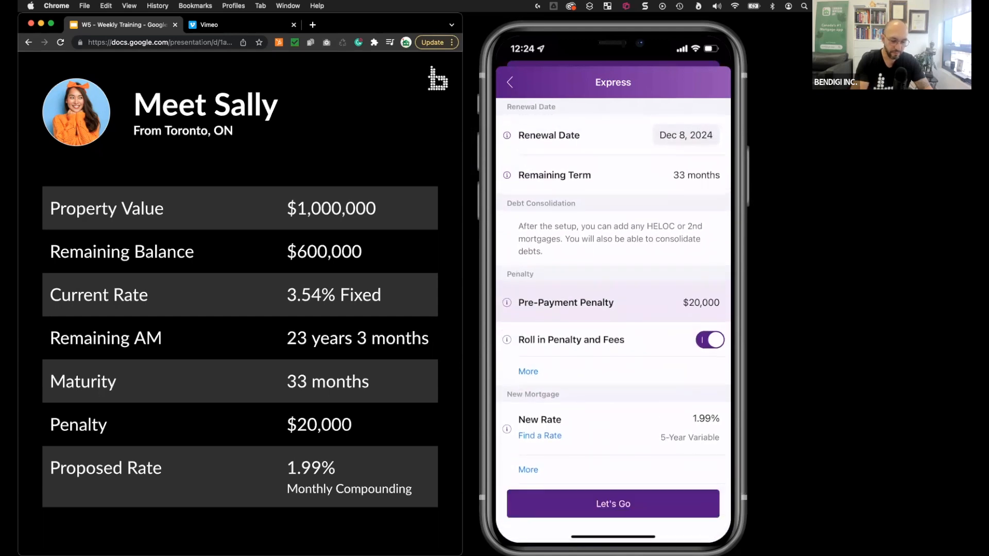
pyautogui.click(706, 440)
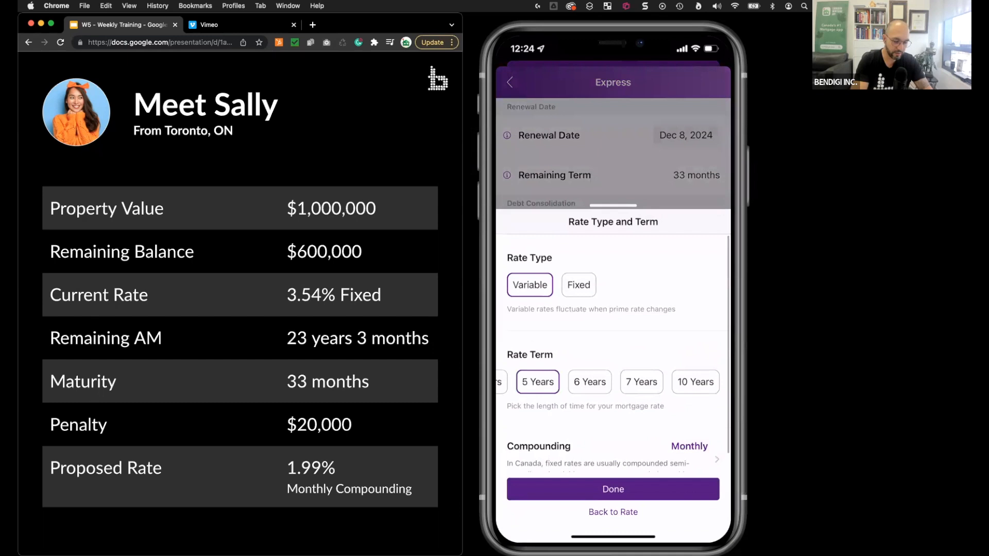
pyautogui.click(689, 447)
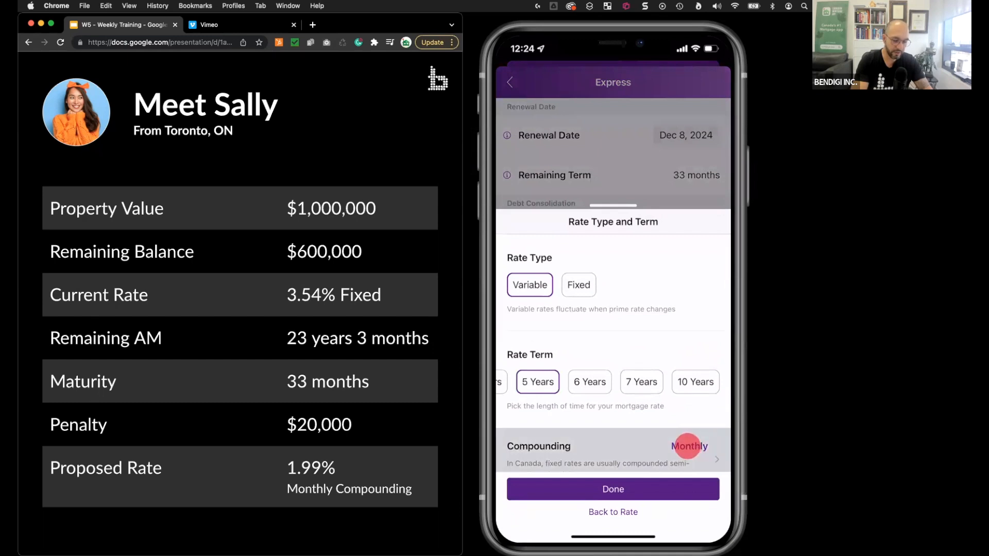
pyautogui.click(663, 505)
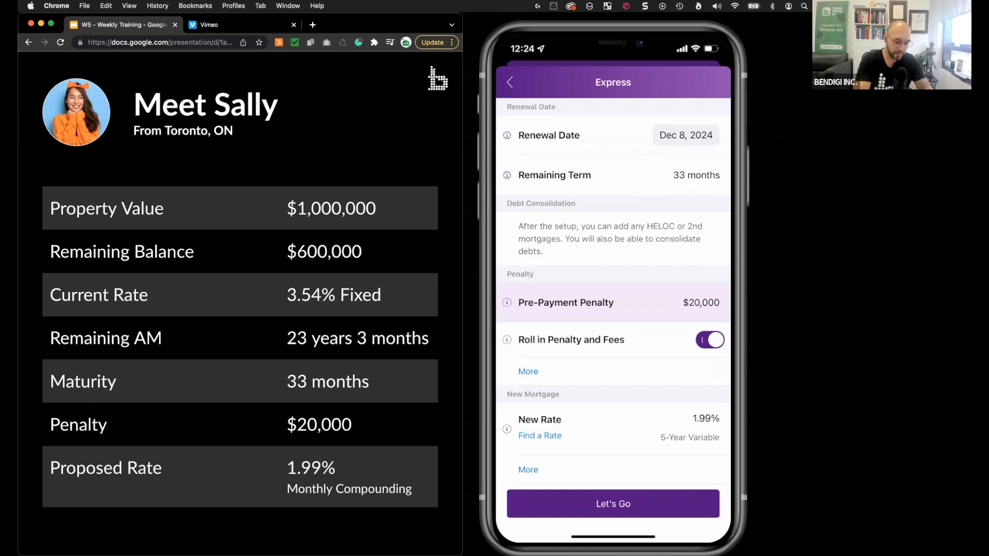
# - Match the new mortgage's amortization to the current one and finish the Express setup to generate the refinance analysis
pyautogui.click(528, 469)
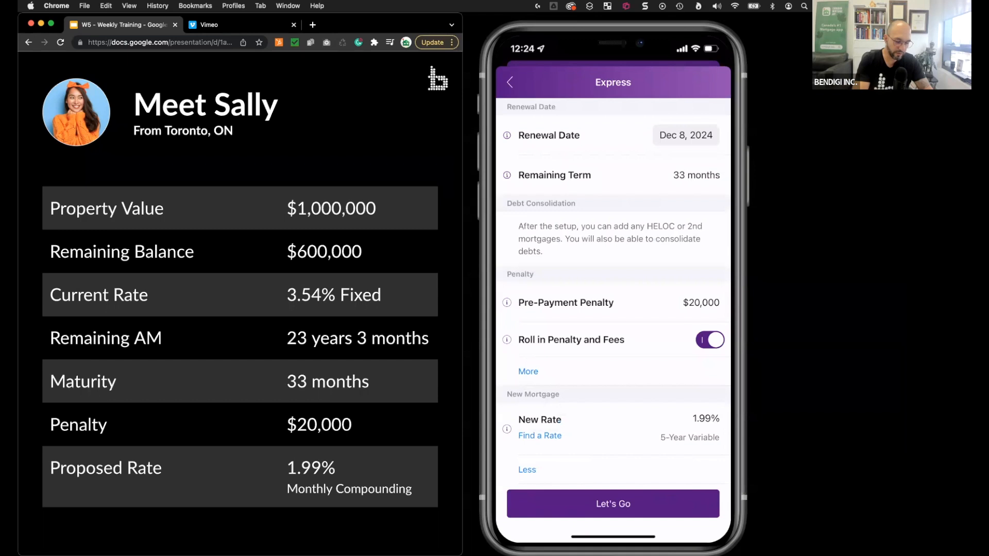
pyautogui.scroll(-3, 702, 276)
pyautogui.click(698, 415)
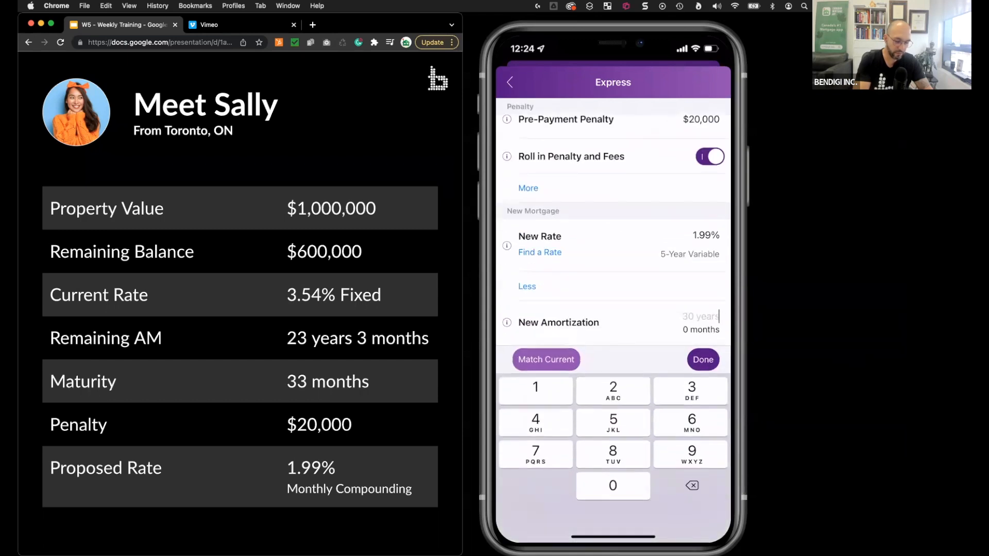
pyautogui.click(546, 359)
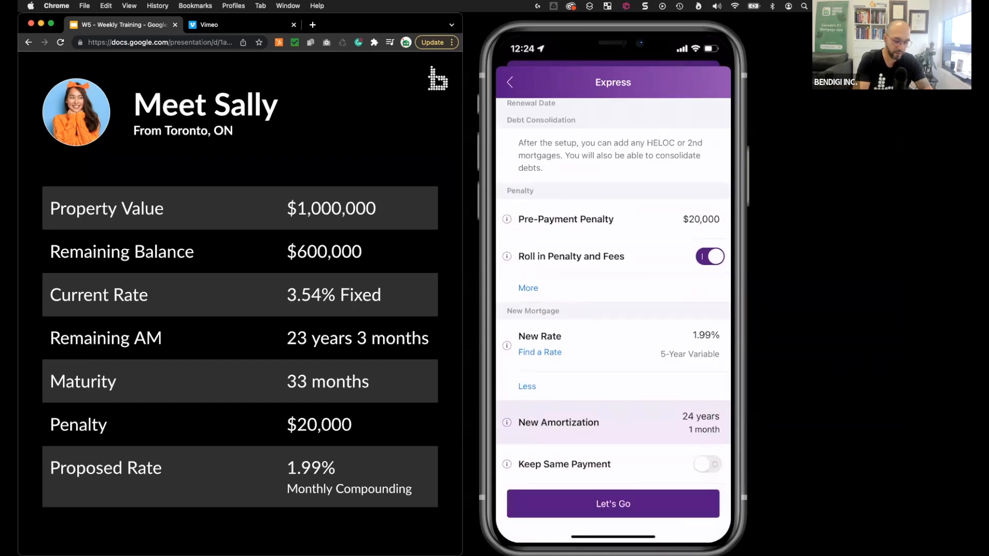
pyautogui.click(675, 504)
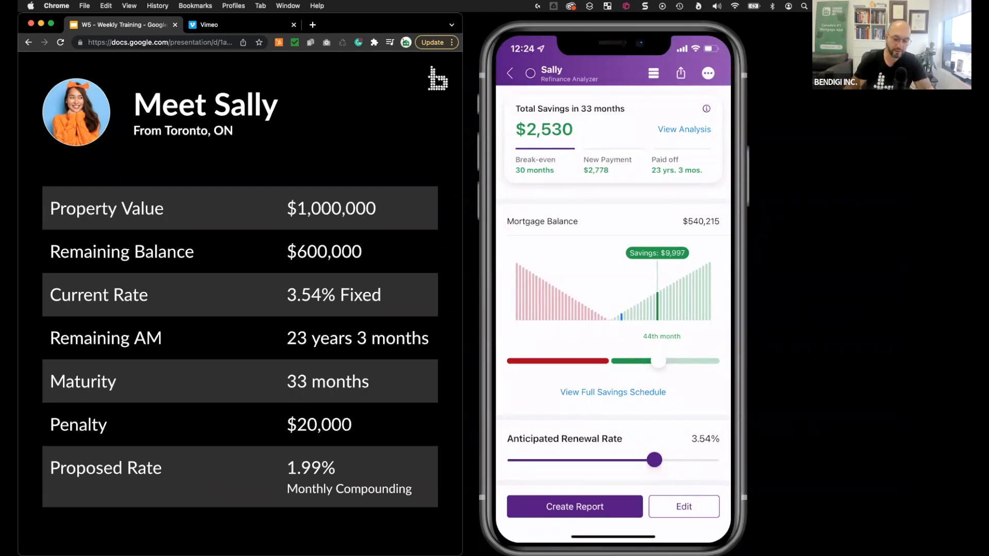
# - Set the pre-payment penalty to $32,000 per the Actual Penalty slide and move the savings timeline to the 33rd month (End of Term)
pyautogui.scroll(3, 613, 335)
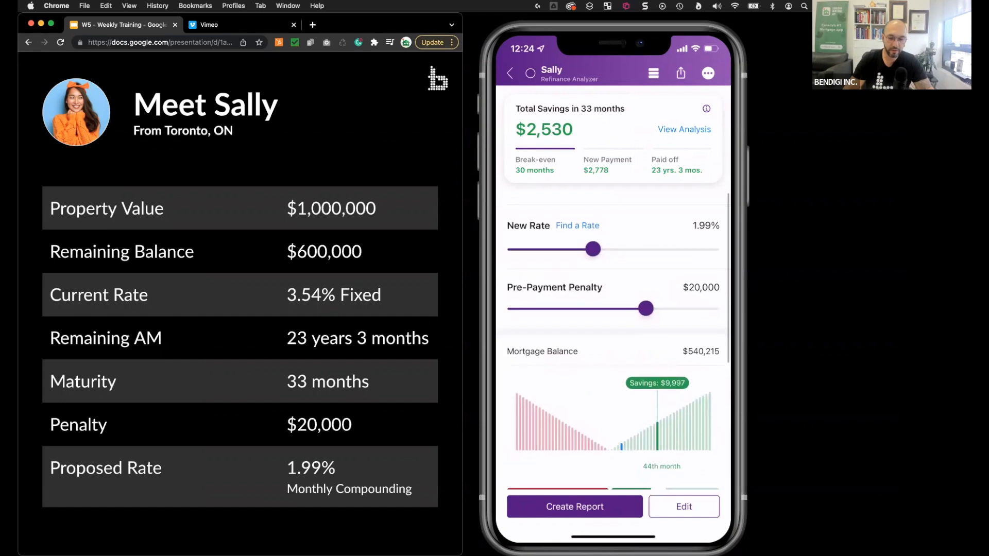
pyautogui.scroll(-1, 613, 334)
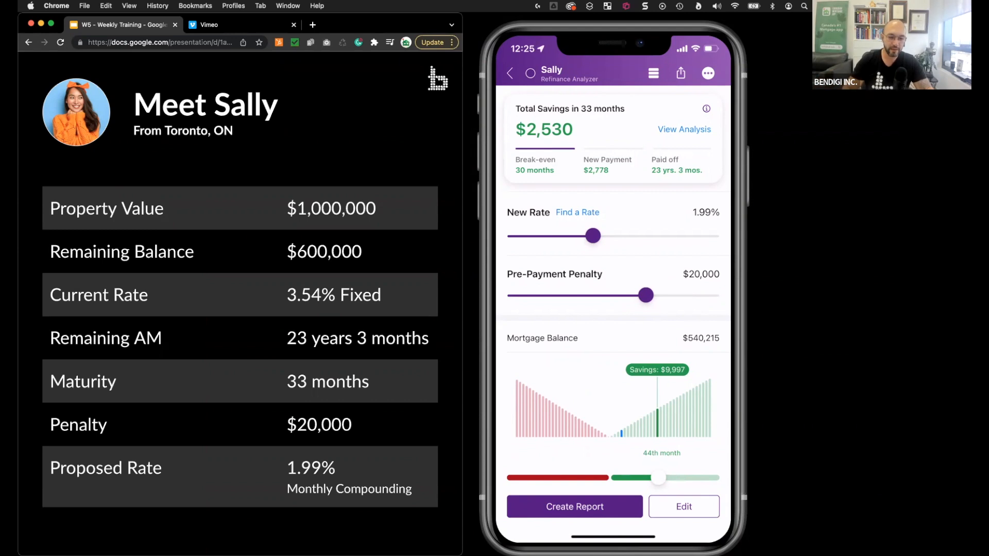
pyautogui.press('Right')
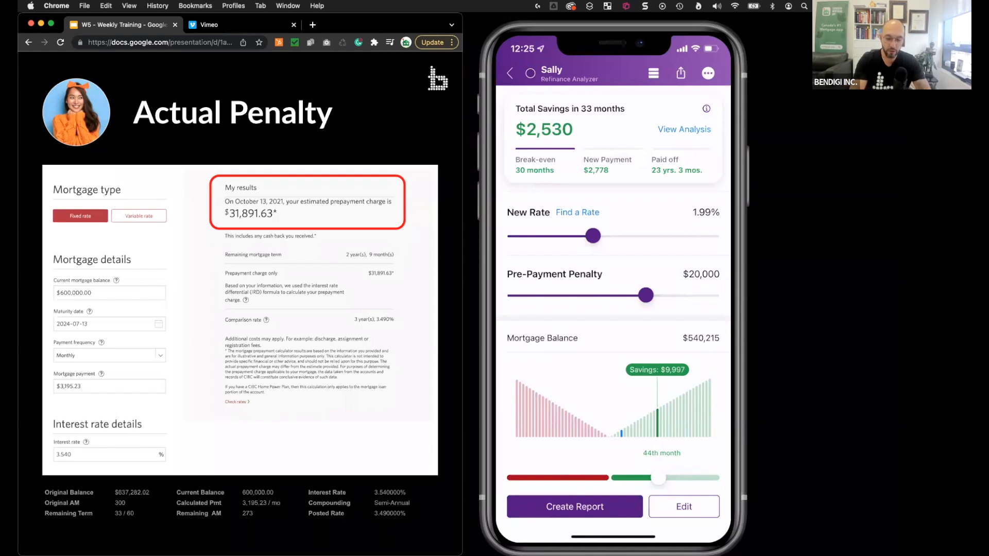
pyautogui.click(701, 274)
pyautogui.write('32,000')
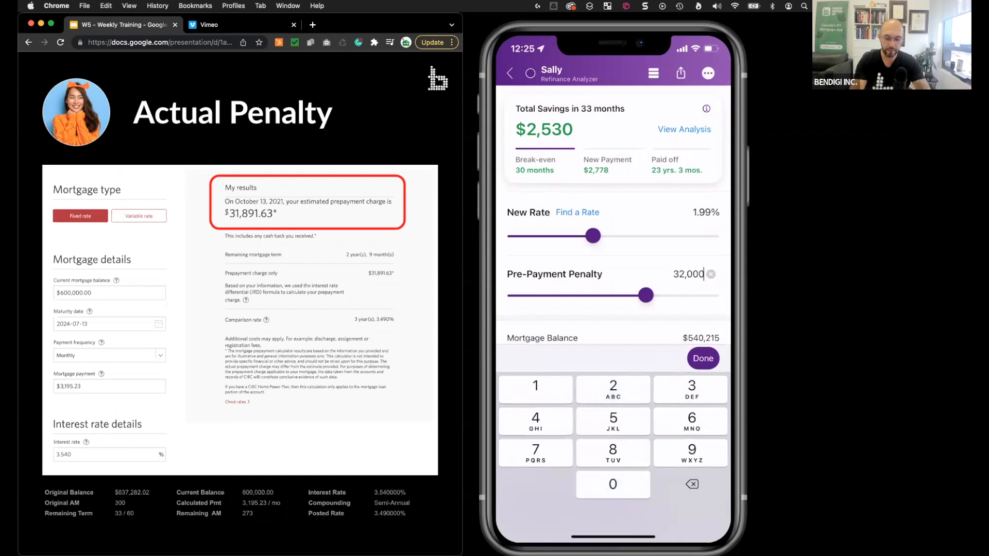
pyautogui.click(703, 358)
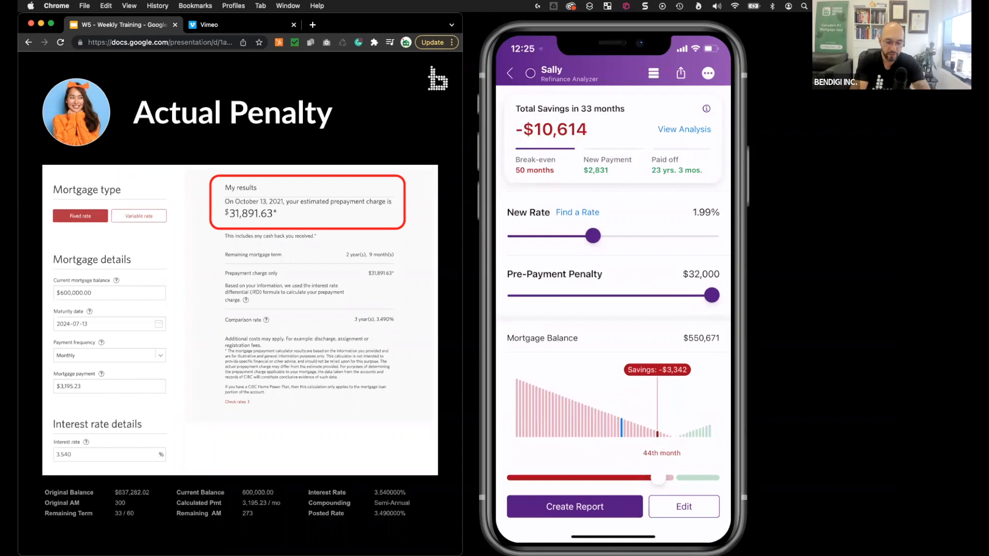
pyautogui.moveTo(658, 477); pyautogui.dragTo(626, 475)
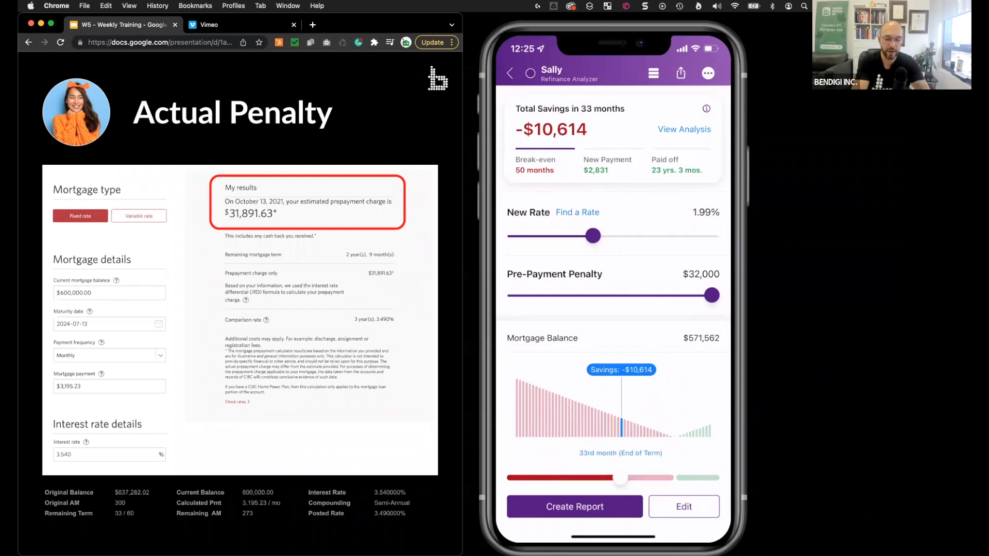
# - Move the savings timeline to the 34th month and advance the slides to Advanced Edits
pyautogui.moveTo(620, 478); pyautogui.dragTo(619, 478)
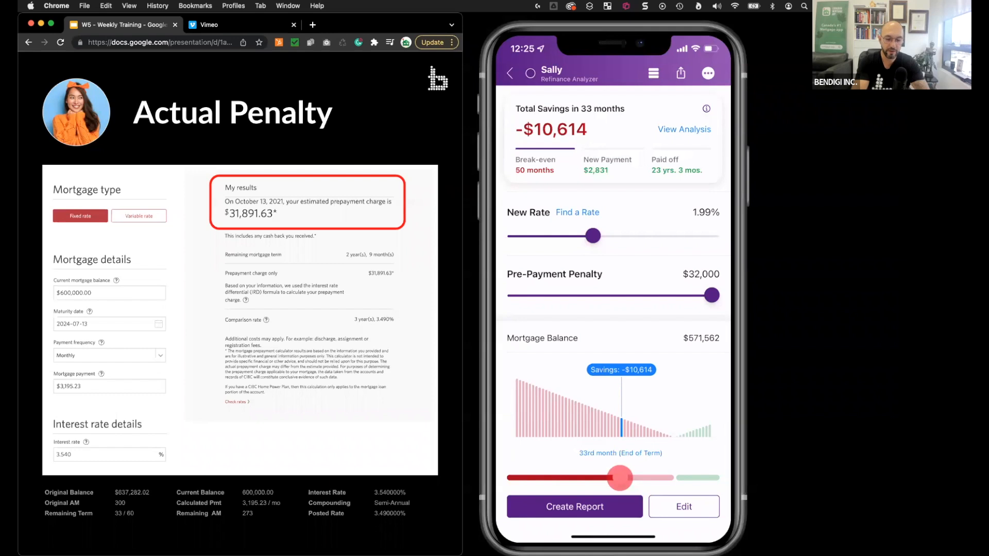
pyautogui.moveTo(620, 477); pyautogui.dragTo(624, 478)
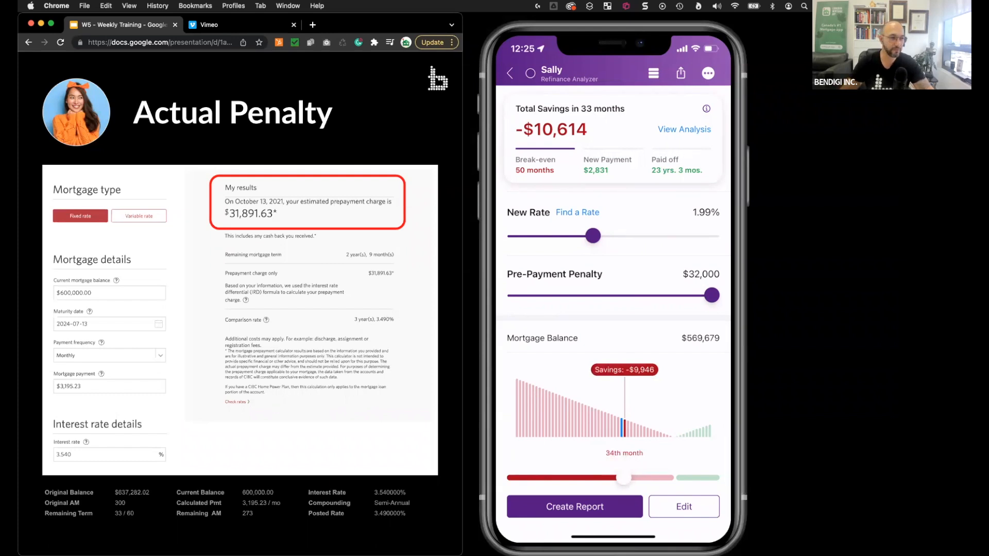
pyautogui.press('Right')
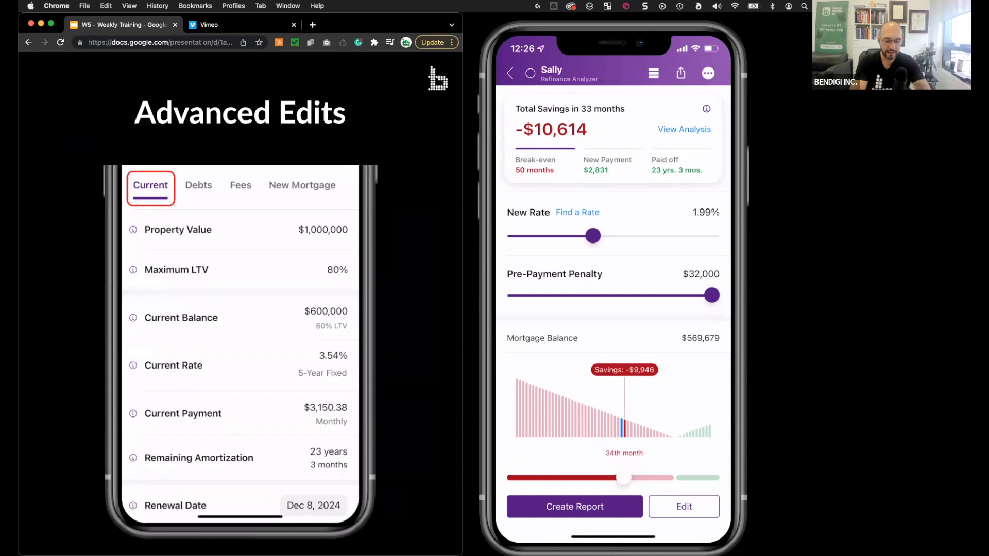
# - Open the scenario's debts for editing and advance the slides to the client's list of debts
pyautogui.click(700, 507)
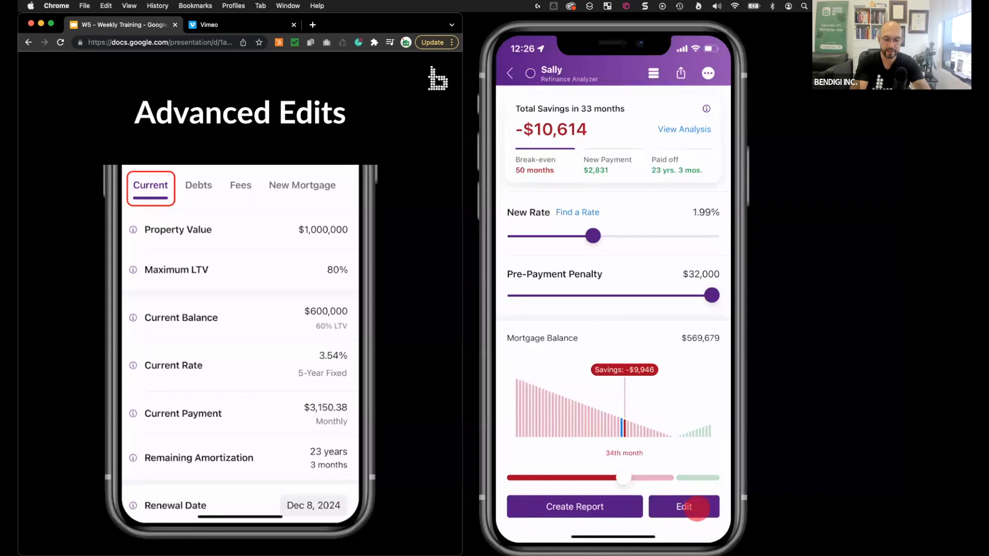
pyautogui.click(684, 507)
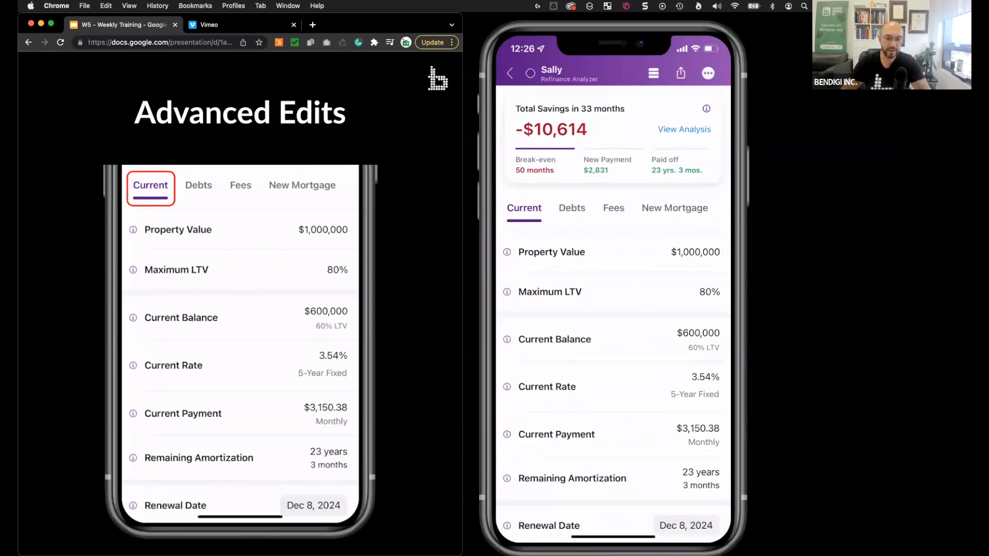
pyautogui.moveTo(570, 212)
pyautogui.mouseDown()
pyautogui.moveTo(660, 209)
pyautogui.moveTo(569, 219)
pyautogui.mouseUp()
pyautogui.press('Right')
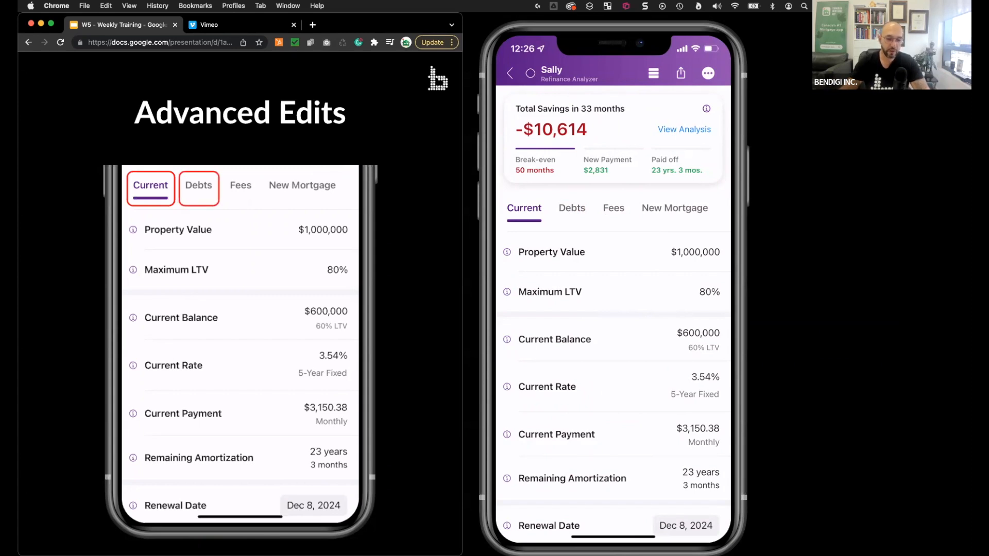
pyautogui.press('Right')
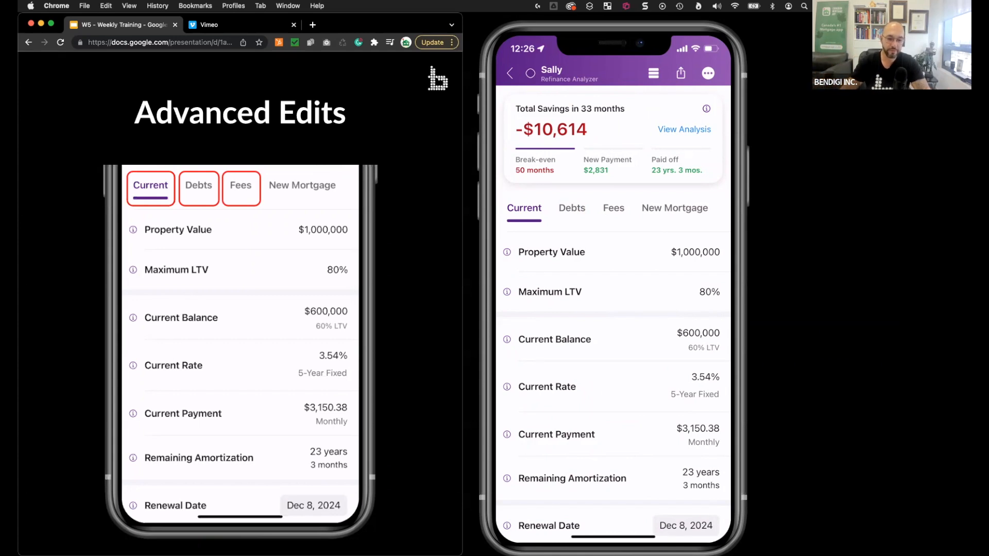
pyautogui.press('Right')
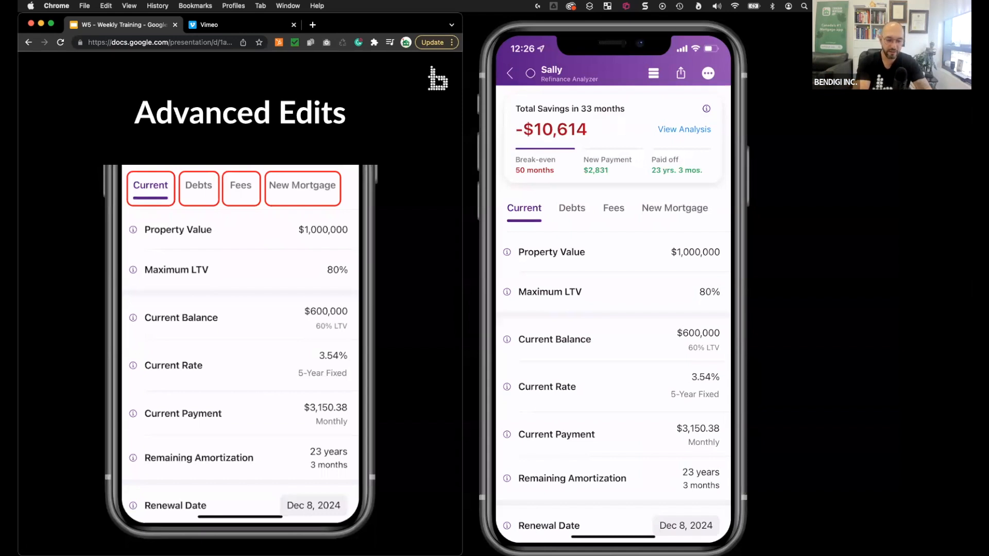
pyautogui.press('Right')
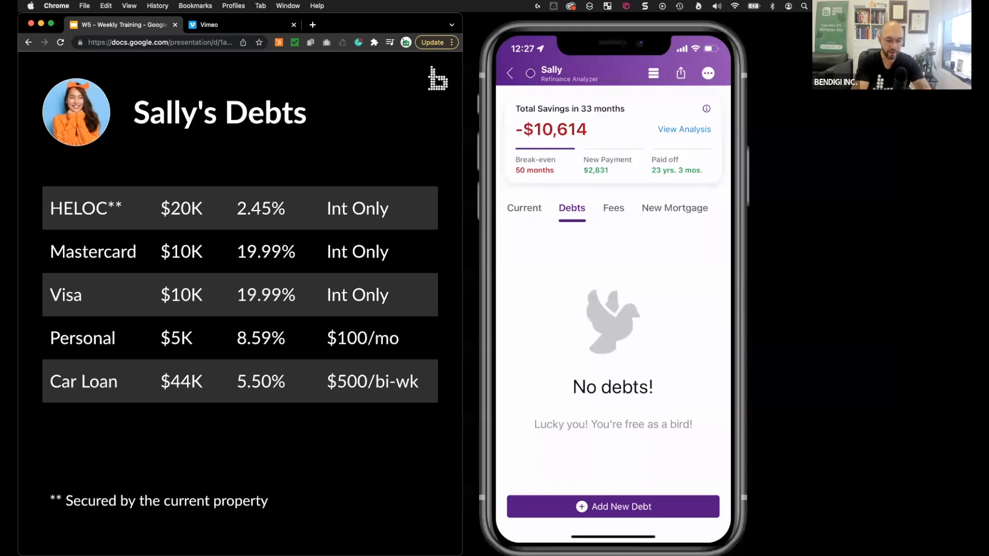
# - Start a new debt in the scenario and set its type to HELOC
pyautogui.click(684, 505)
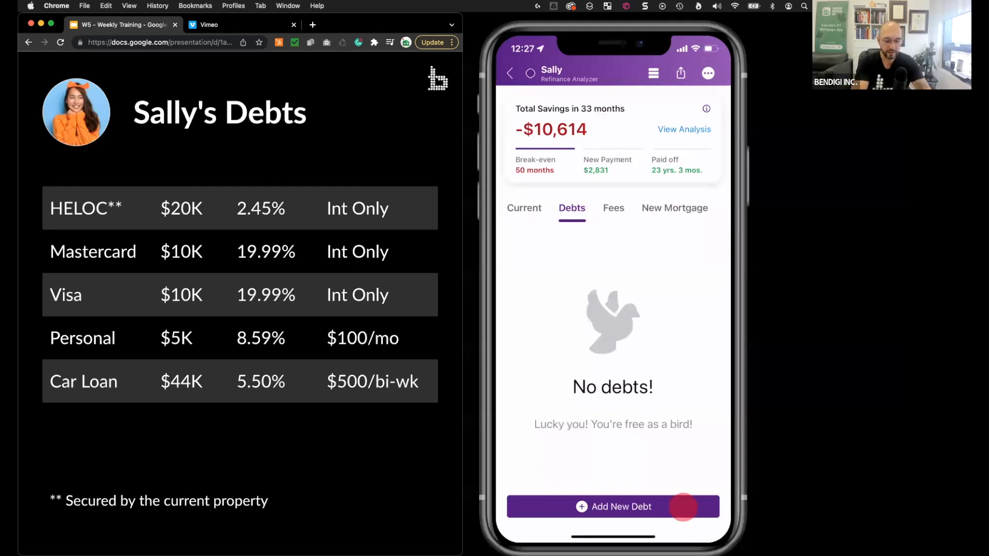
pyautogui.click(521, 82)
pyautogui.click(694, 508)
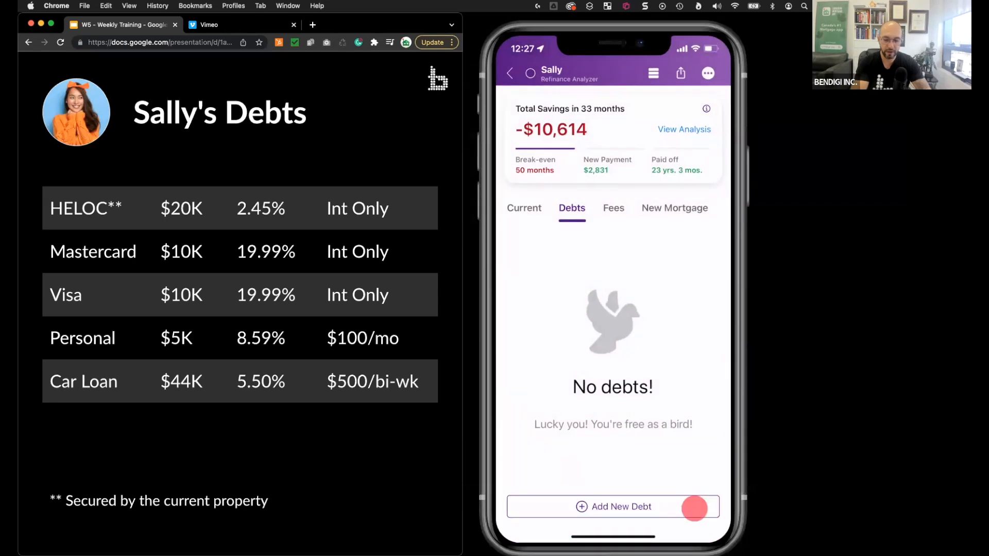
pyautogui.click(672, 116)
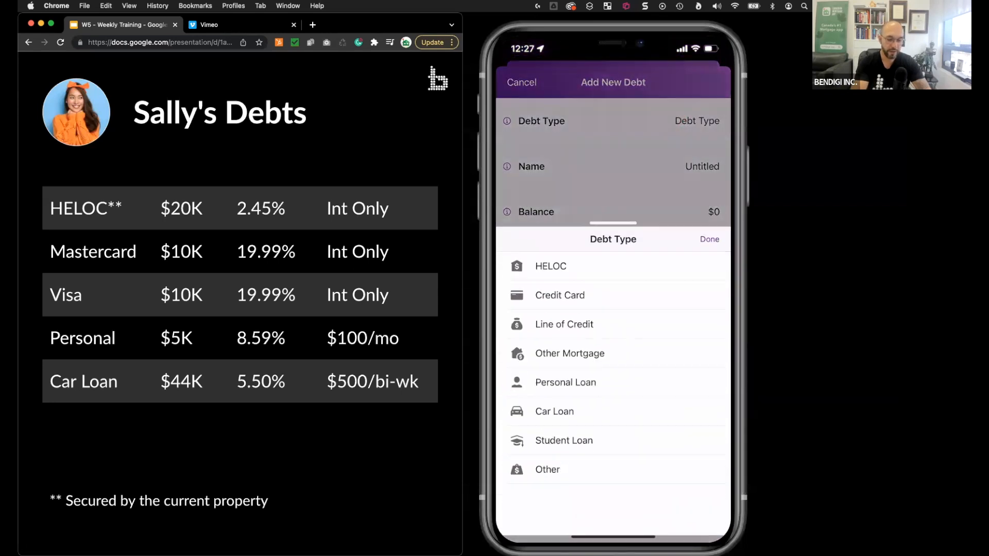
pyautogui.click(664, 270)
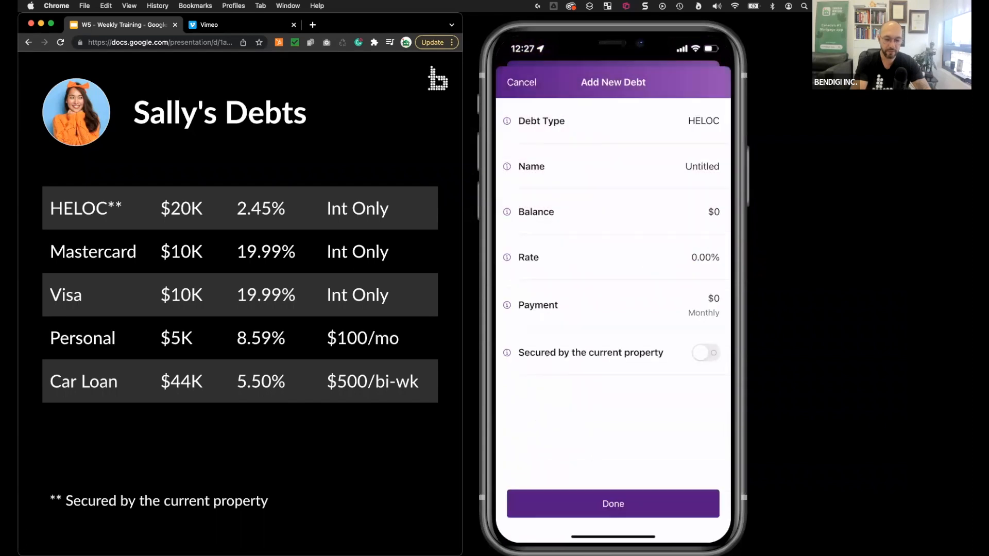
pyautogui.click(673, 118)
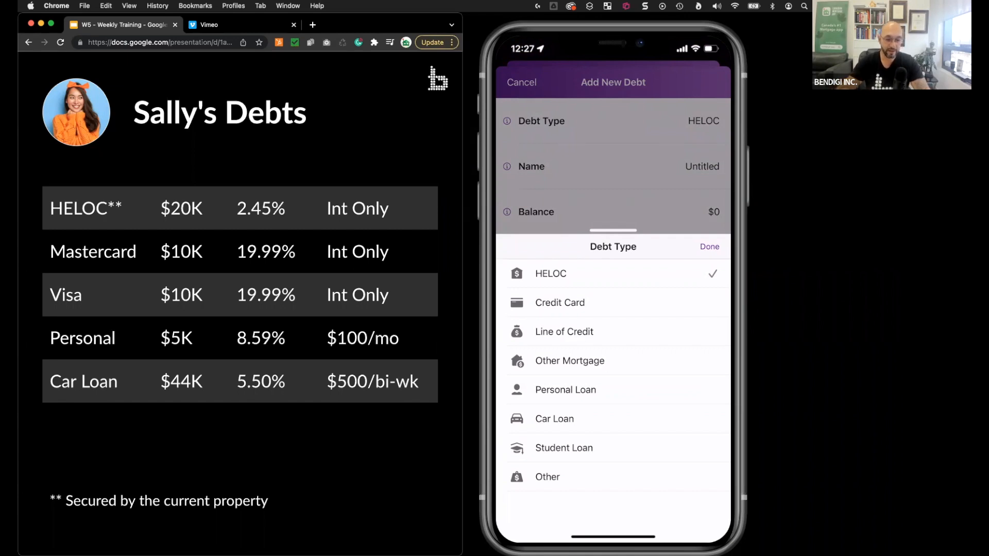
pyautogui.click(669, 277)
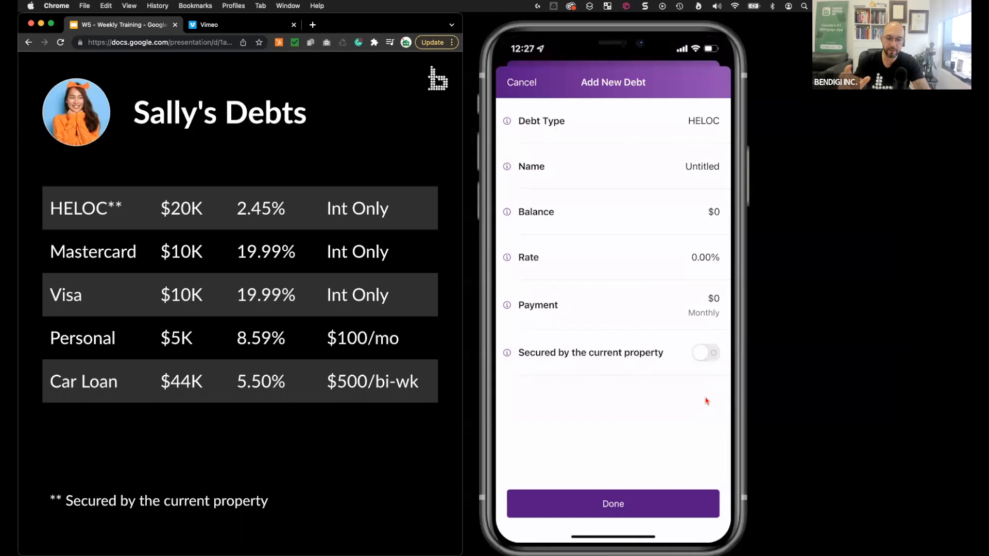
# - Name the debt Heloc, enter a $20,000 balance, 2.45% rate and $40.83 monthly payment, mark it secured by the current property, and save it
pyautogui.click(696, 167)
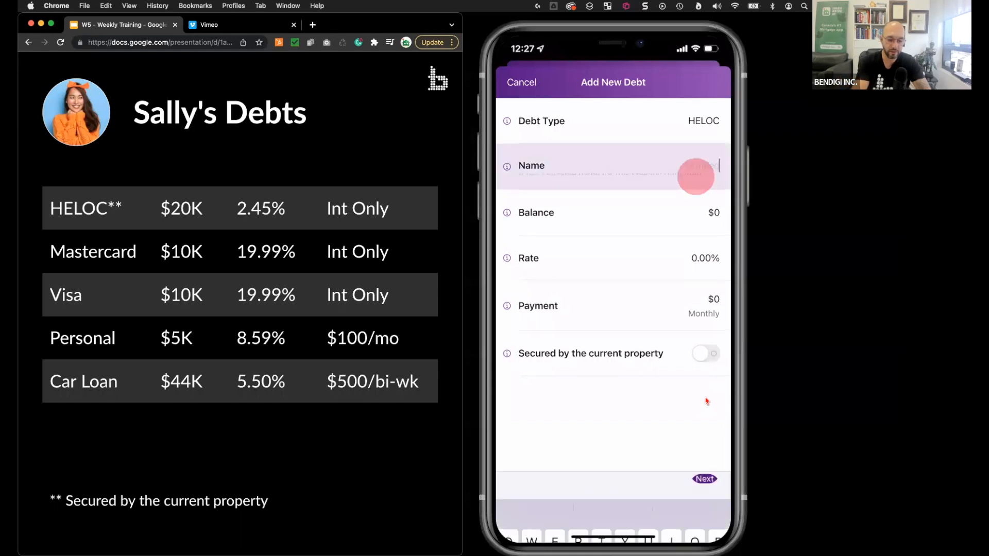
pyautogui.write('Heloc')
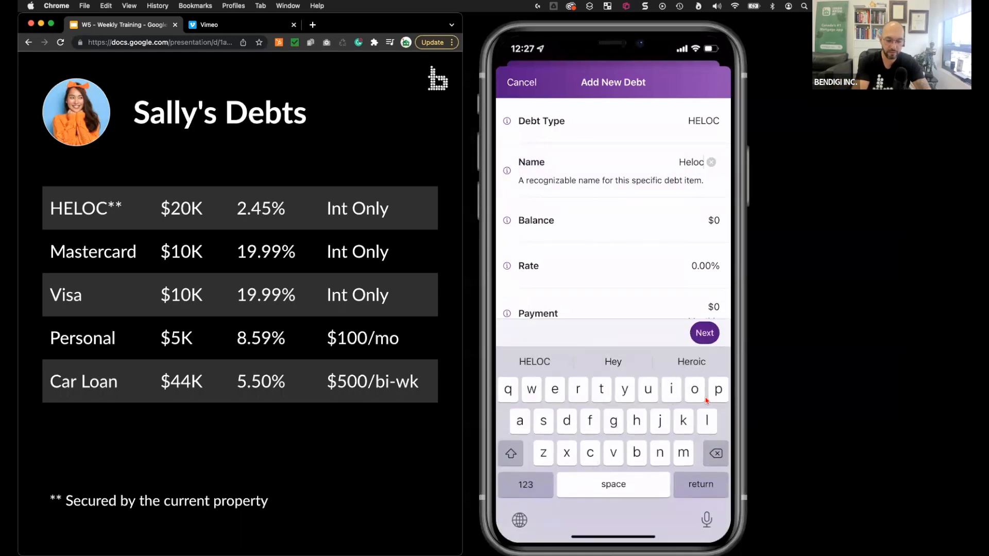
pyautogui.click(688, 217)
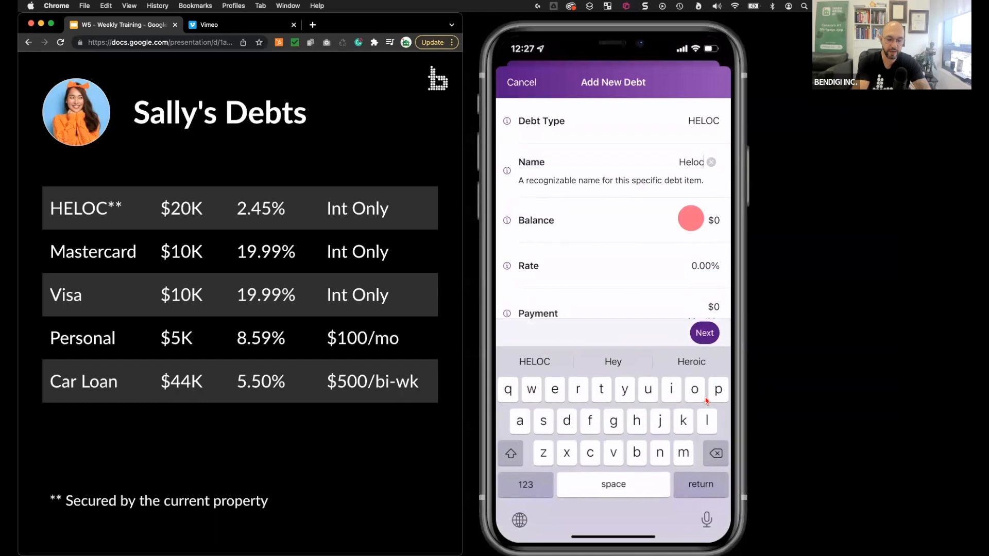
pyautogui.write('200000')
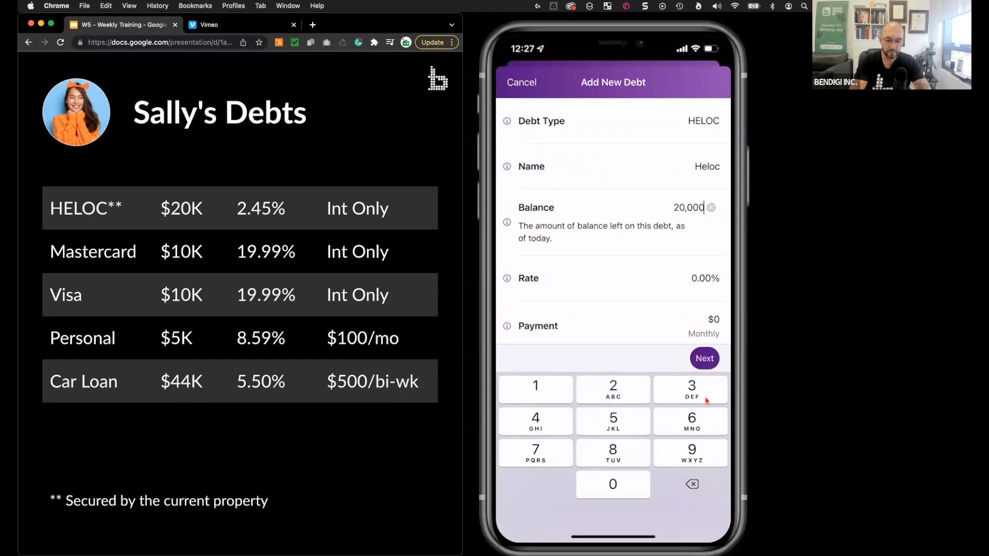
pyautogui.press('Tab')
pyautogui.write('2.45')
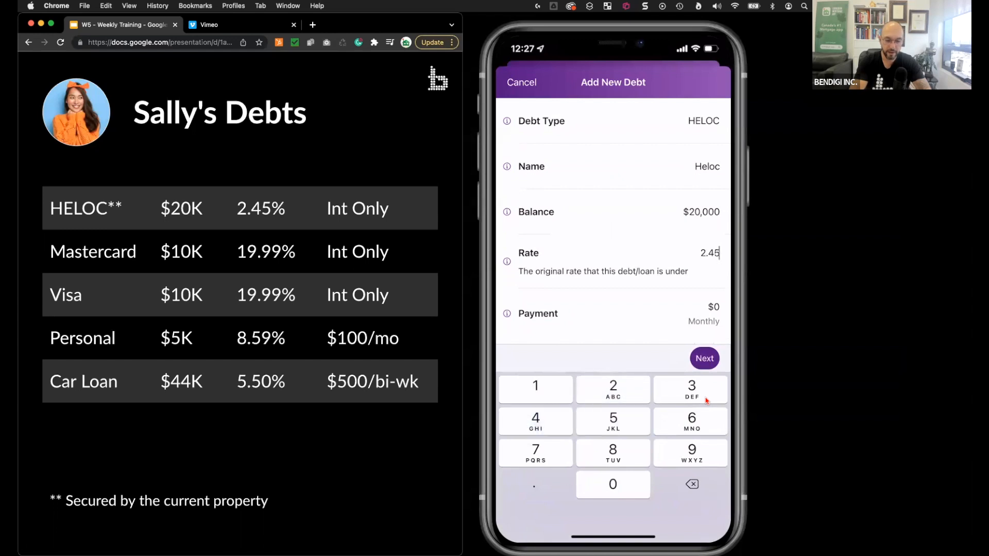
pyautogui.press('Tab')
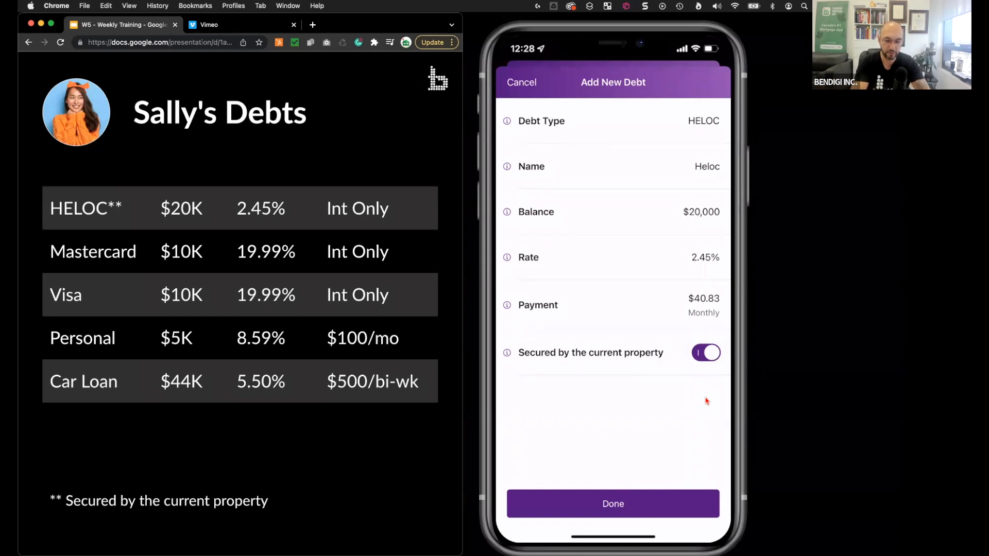
pyautogui.click(653, 505)
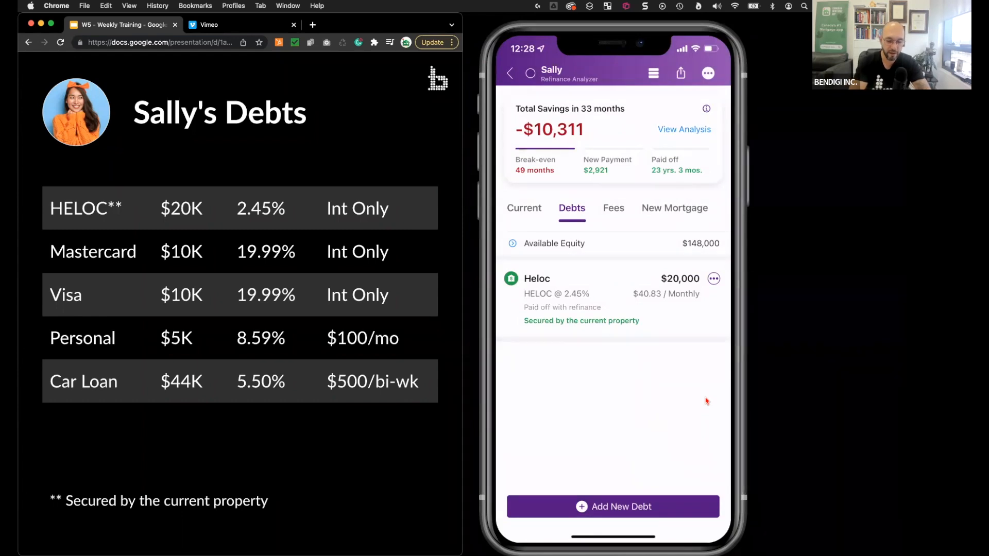
# - Start another new debt of type Credit Card and name it Master card
pyautogui.click(663, 508)
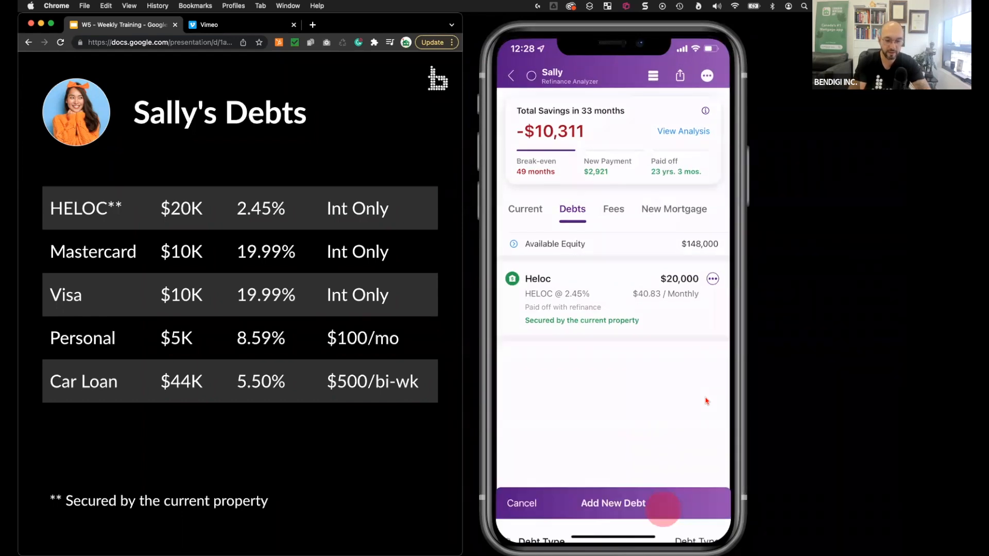
pyautogui.click(691, 121)
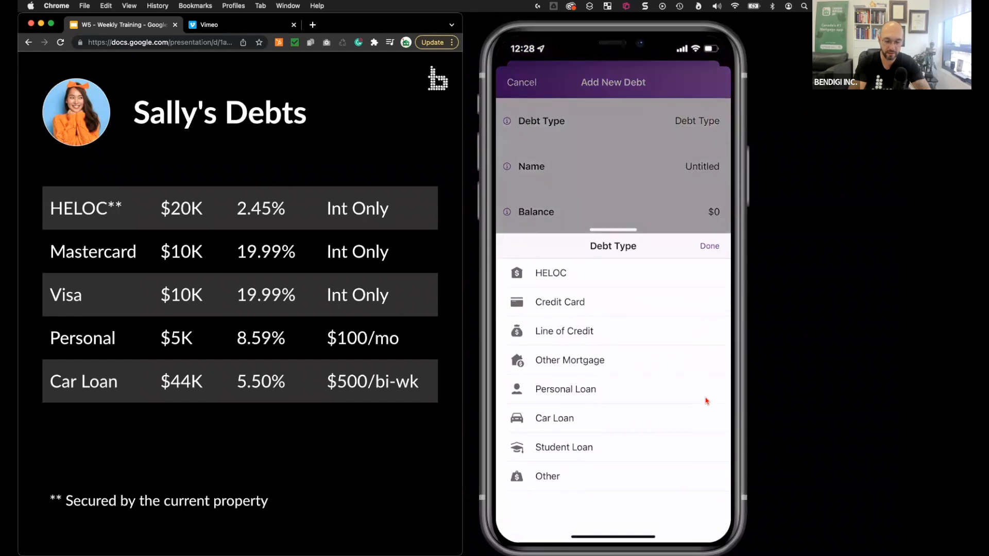
pyautogui.click(673, 302)
pyautogui.click(702, 166)
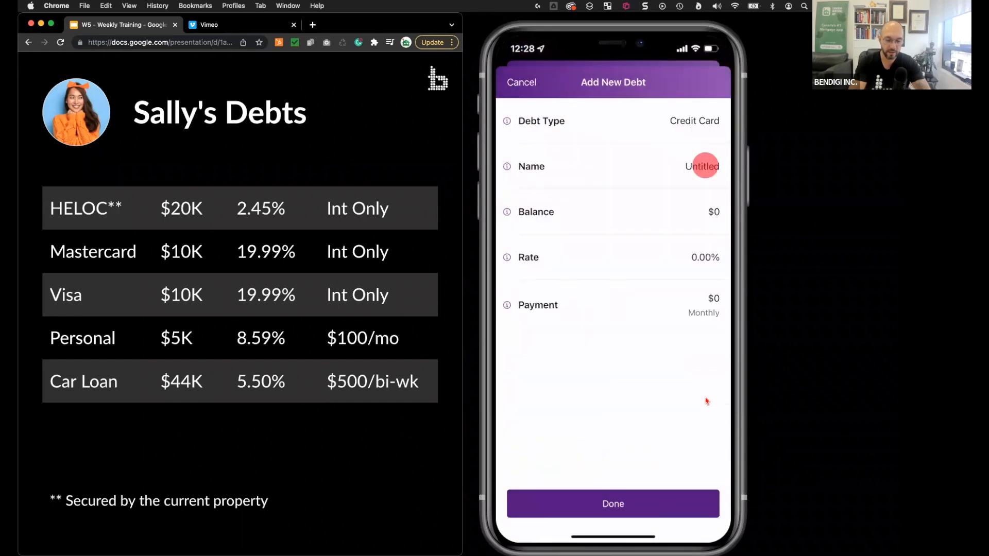
pyautogui.write('Matter')
pyautogui.press('BackSpace')
pyautogui.write('Master card')
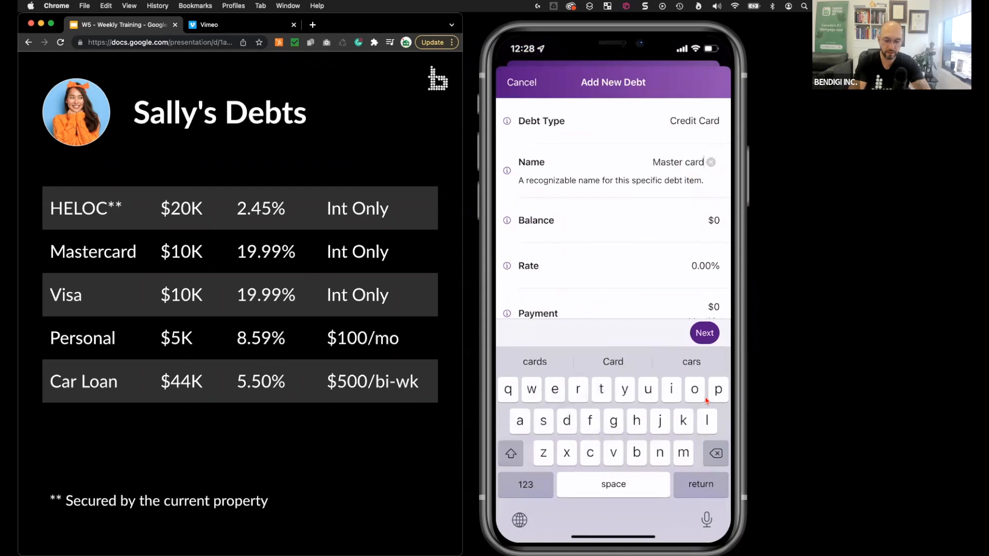
# - Set the Master card debt's balance to $10,000 and its rate to 19.99%
pyautogui.click(718, 213)
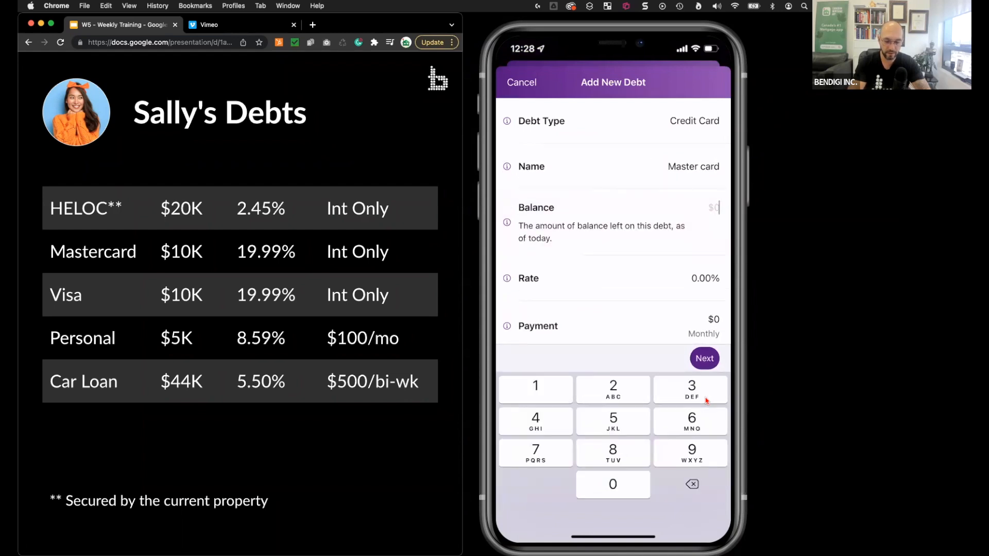
pyautogui.write('100000')
pyautogui.press('BackSpace')
pyautogui.press('Tab')
pyautogui.write('19.99')
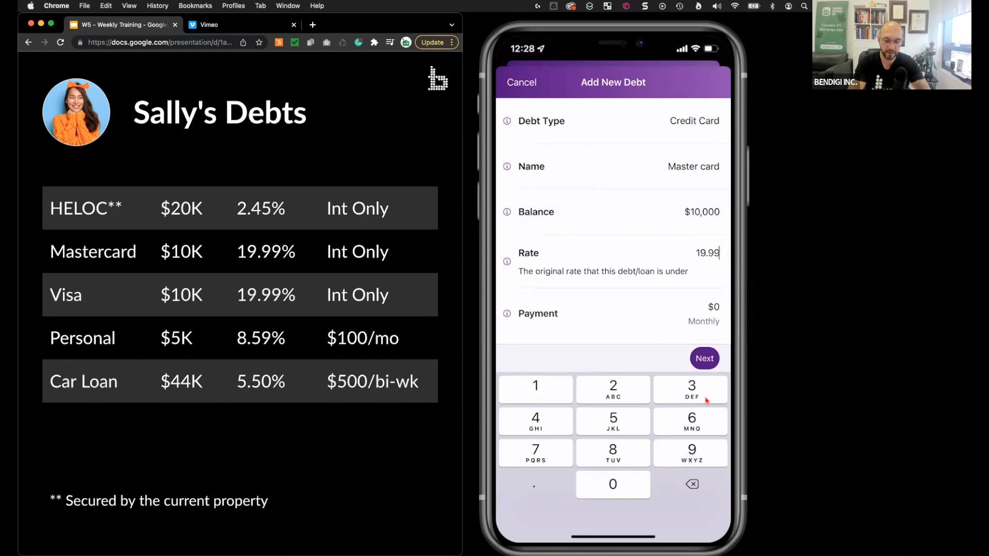
pyautogui.press('Tab')
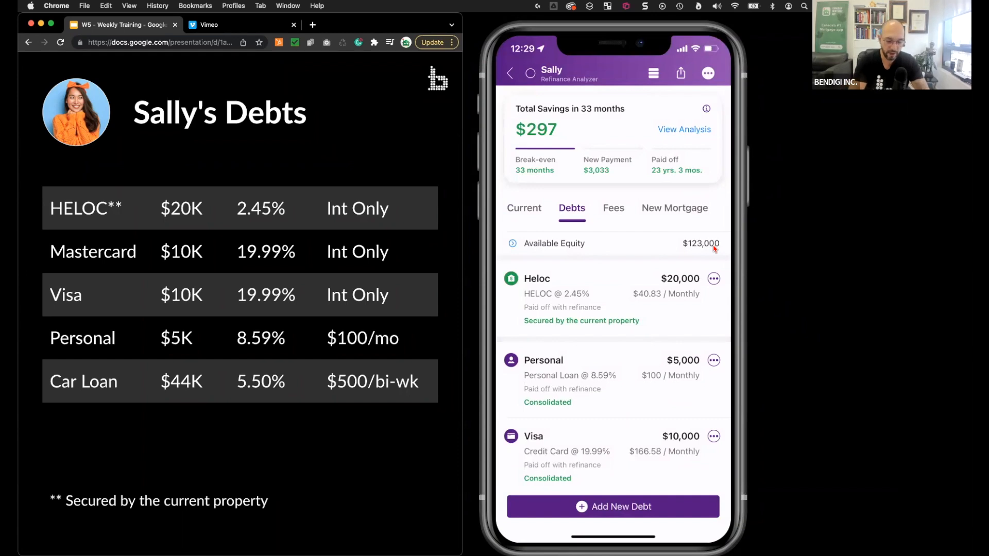
# - Start another new debt of type Car Loan and name it Tesla
pyautogui.click(663, 506)
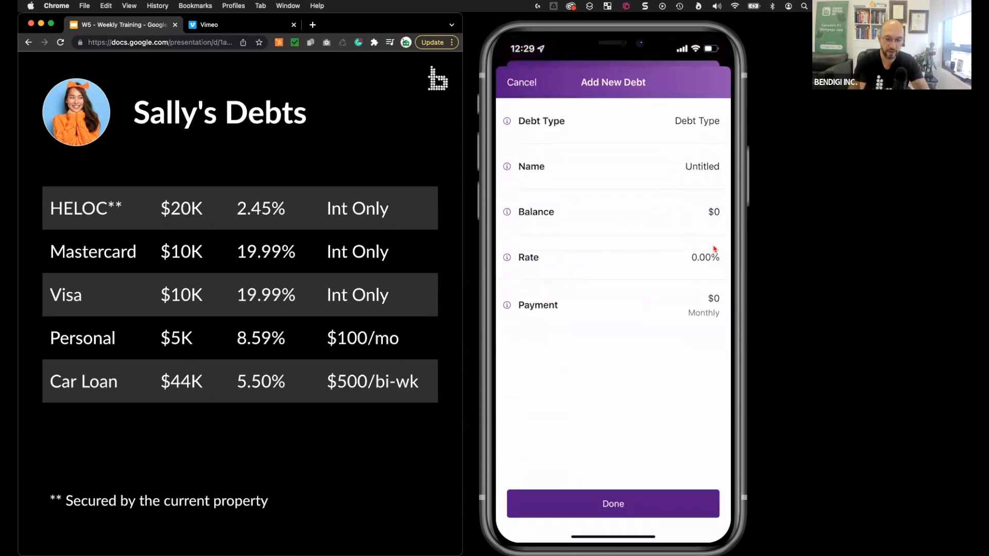
pyautogui.click(651, 419)
pyautogui.click(710, 247)
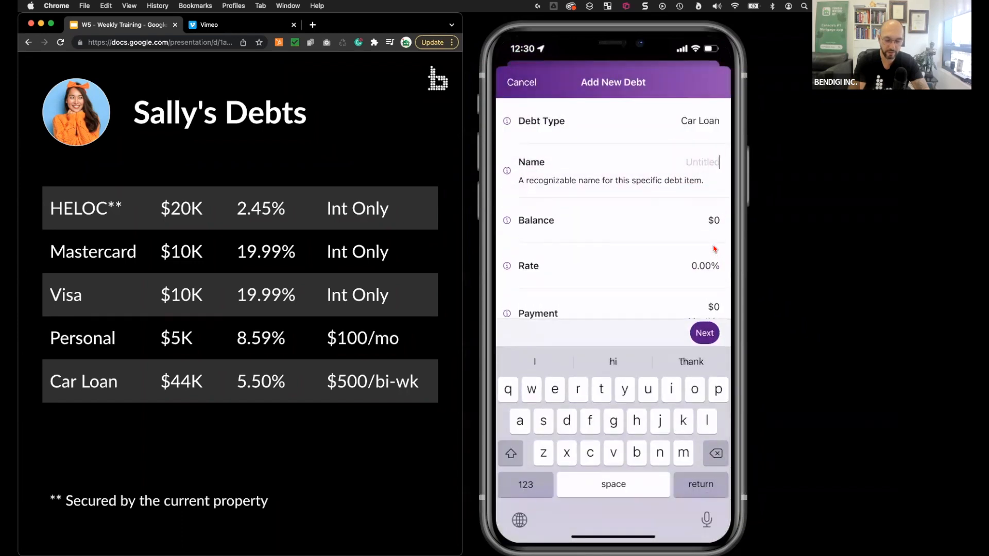
pyautogui.write('Tesla')
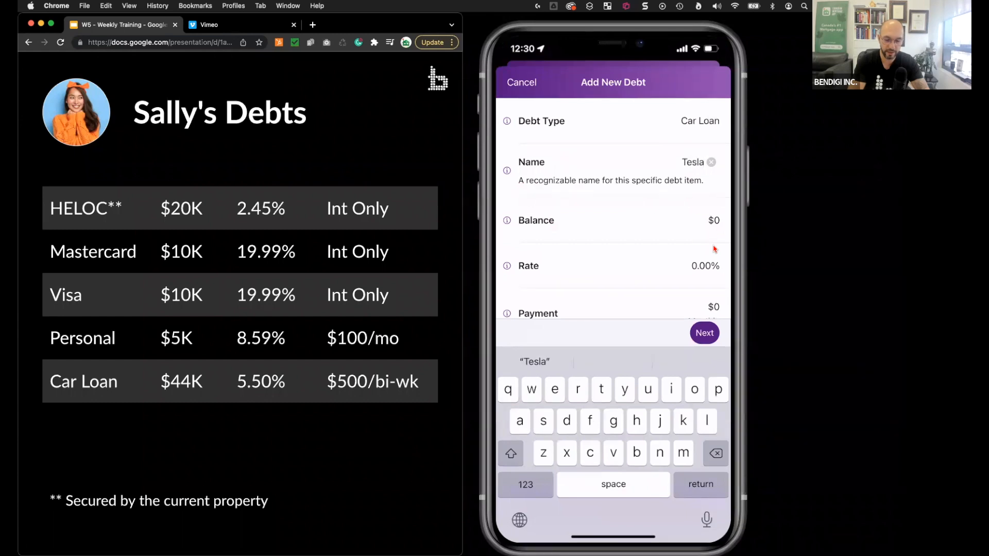
pyautogui.press('Return')
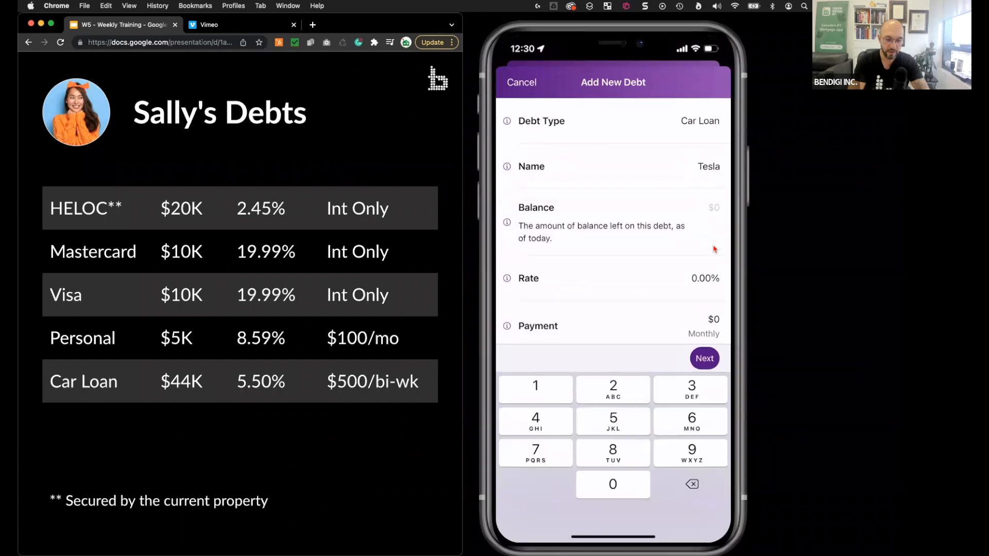
# - Set the Tesla car loan's balance to $44,000 and its rate to 5.50%
pyautogui.write('4400000')
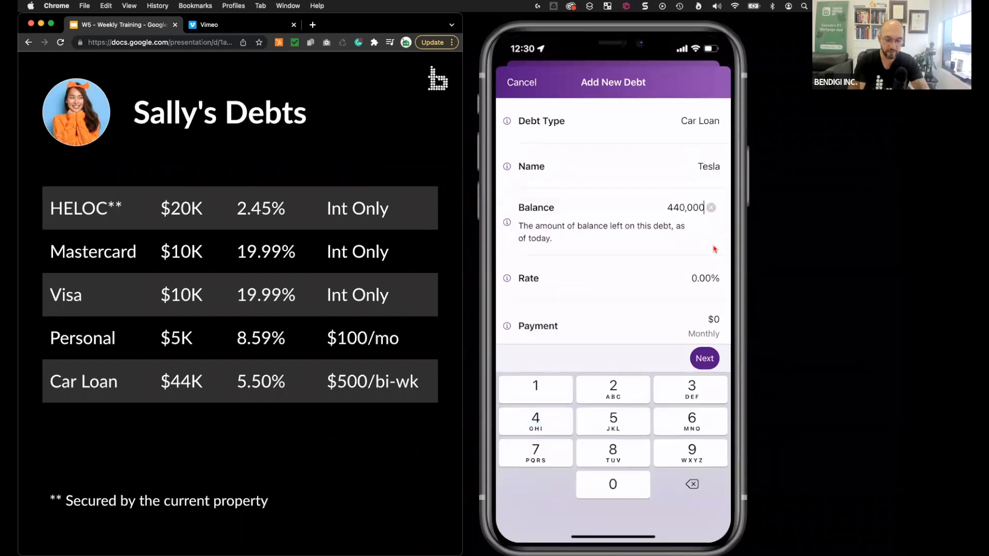
pyautogui.press('BackSpace')
pyautogui.press('Return')
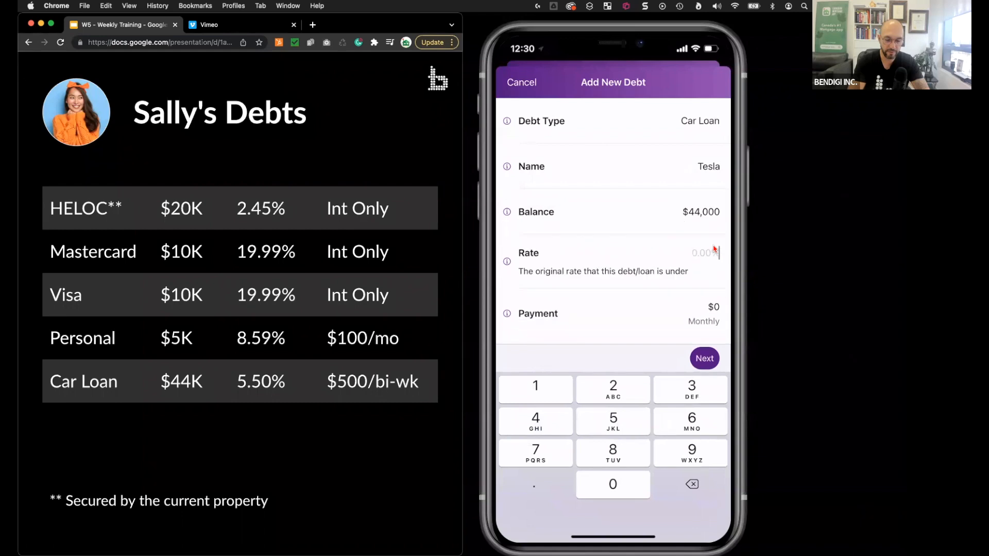
pyautogui.write('5.5')
pyautogui.press('Return')
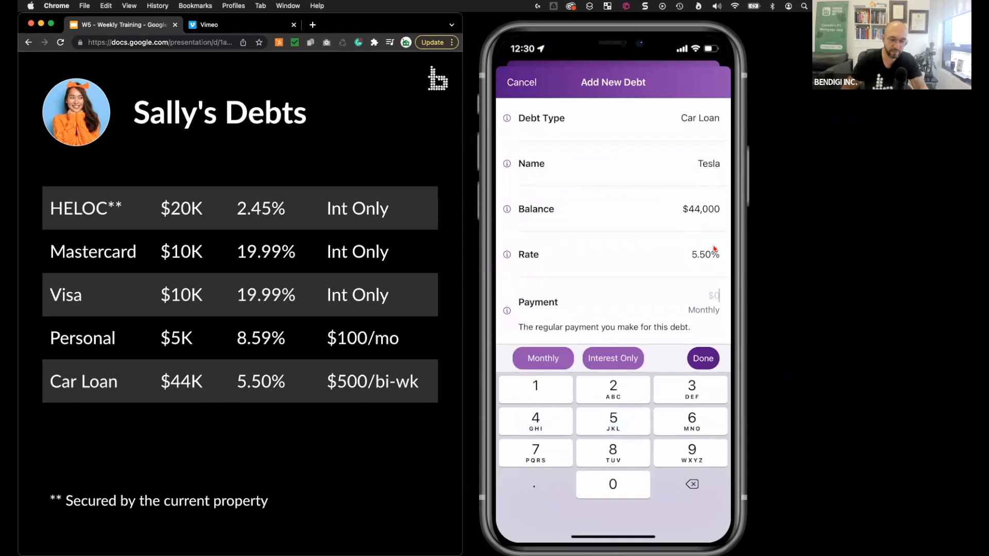
# - Set the Tesla loan's payment to $500 with a Bi-Weekly frequency and save the debt
pyautogui.write('500')
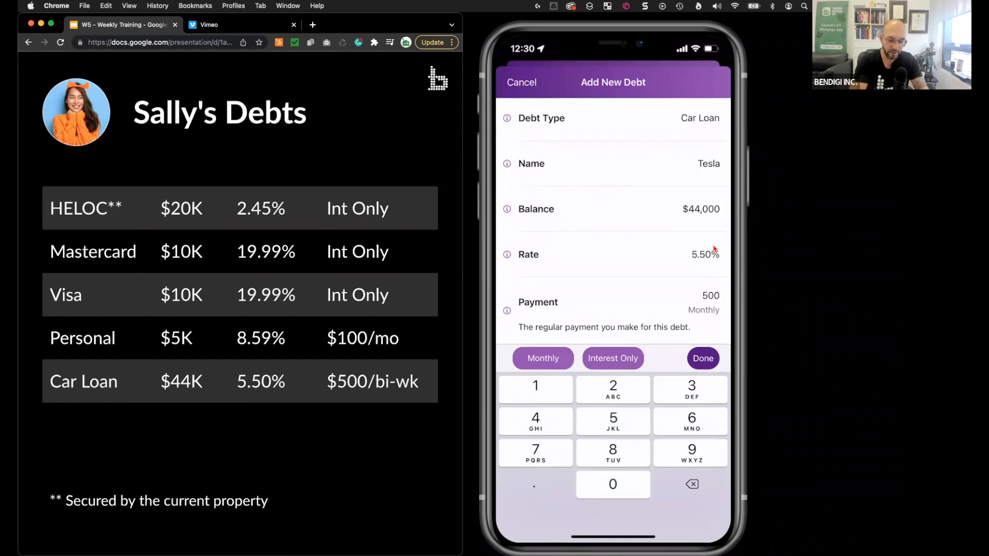
pyautogui.click(542, 358)
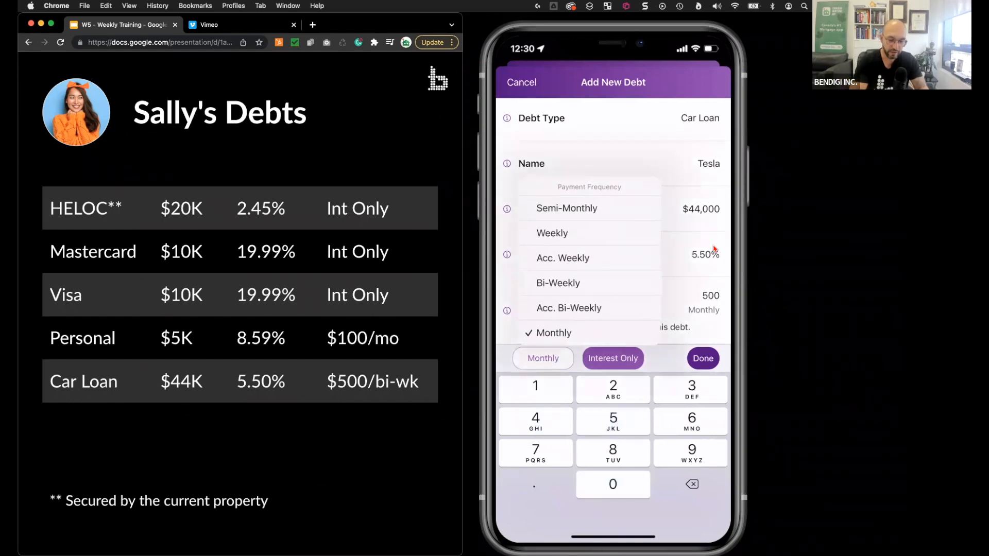
pyautogui.click(588, 284)
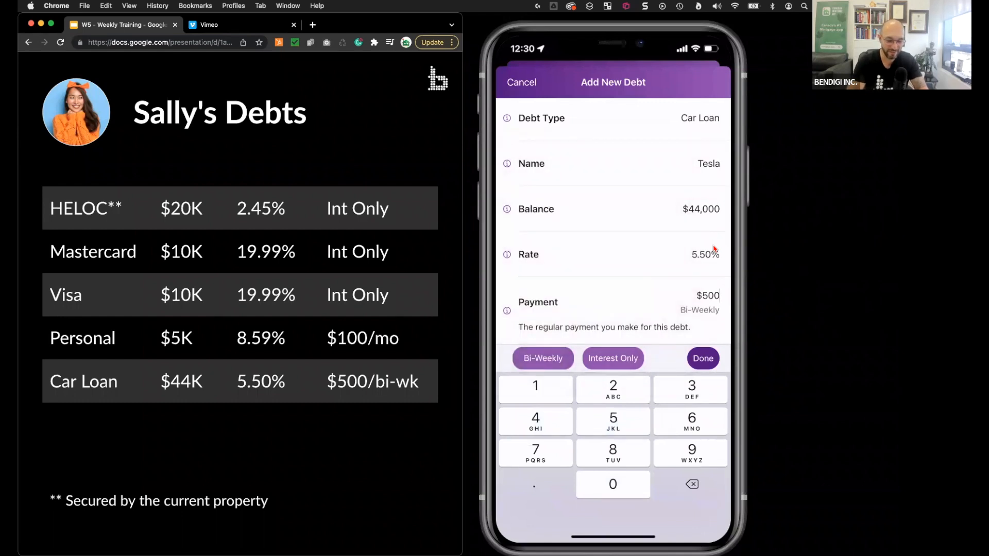
pyautogui.click(703, 358)
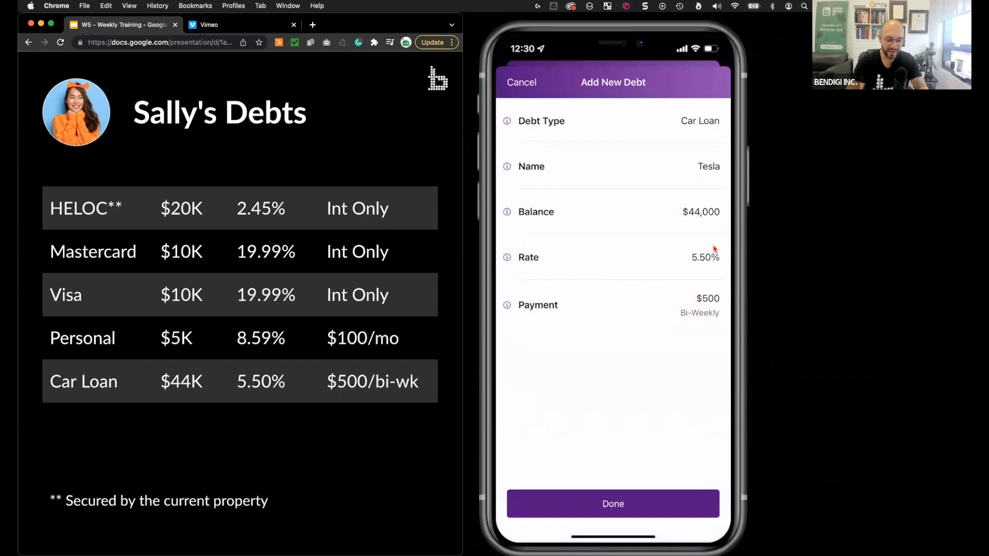
pyautogui.click(681, 503)
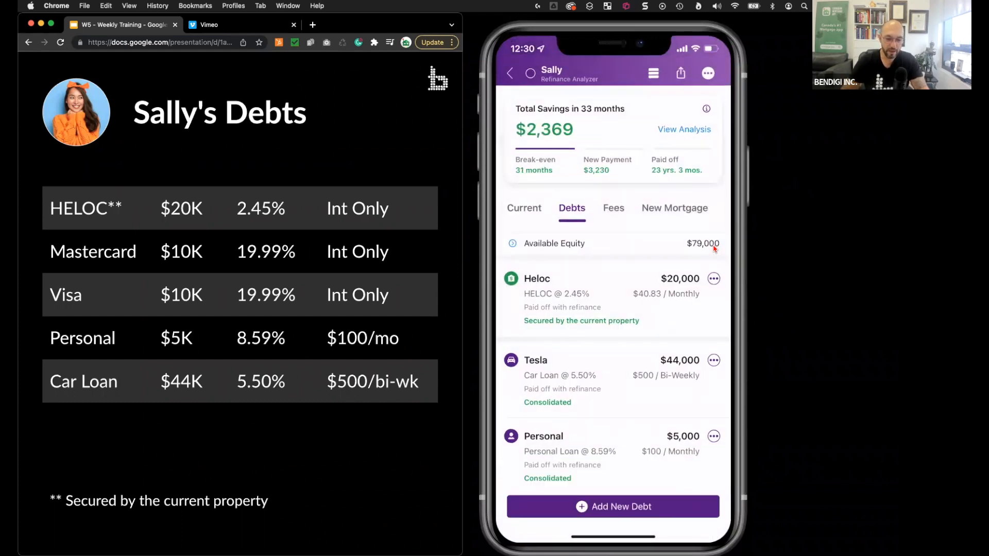
# - Review the debt list, then take the Tesla loan out of the consolidation and include it again to compare the savings
pyautogui.scroll(-5, 714, 249)
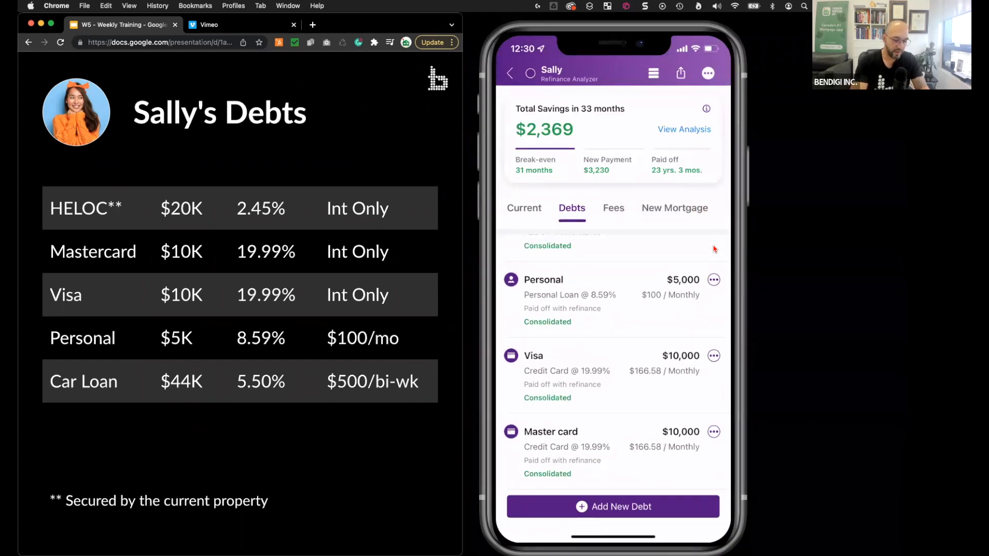
pyautogui.scroll(5, 714, 248)
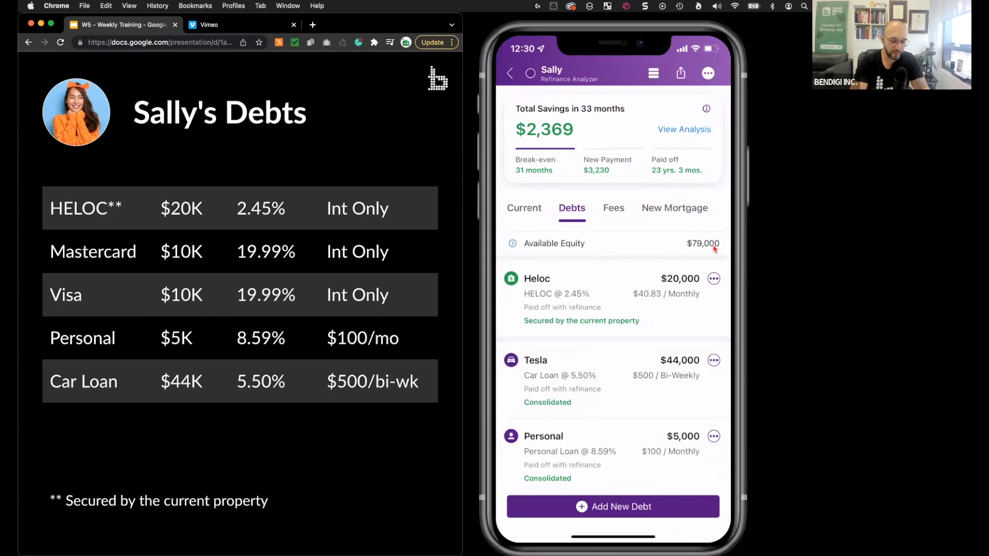
pyautogui.click(623, 378)
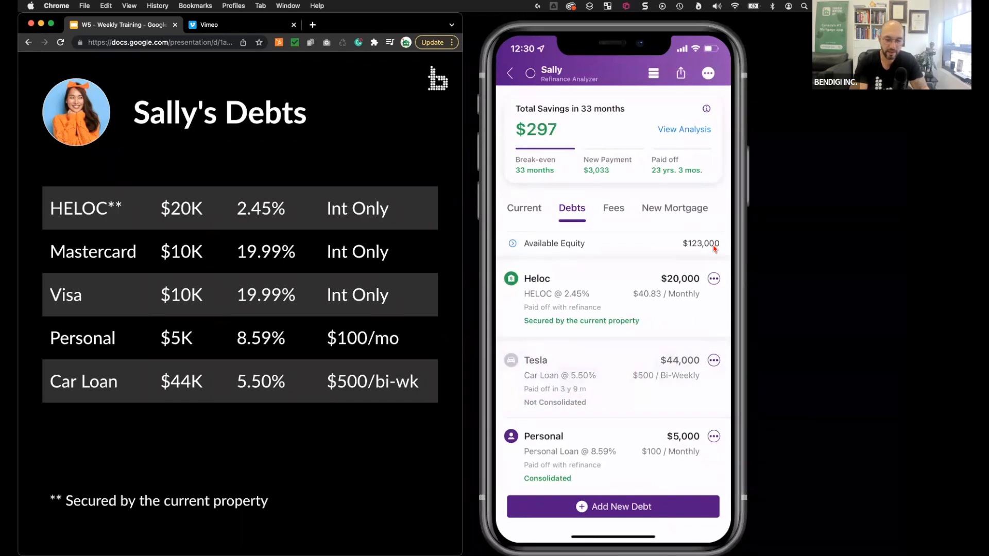
pyautogui.click(624, 384)
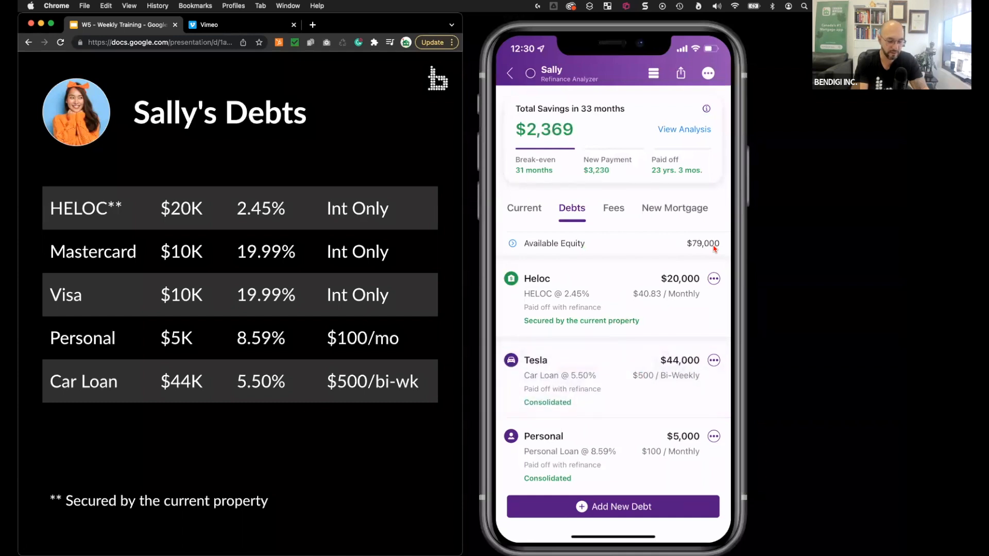
# - Toggle the Visa, Master card and Personal debts out of and back into the consolidation to compare the savings
pyautogui.scroll(-3, 700, 302)
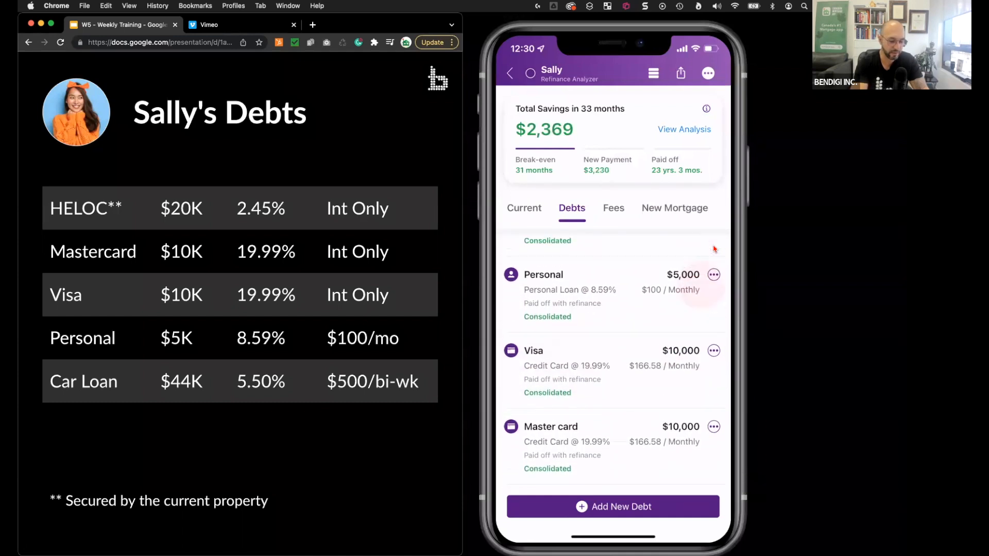
pyautogui.click(642, 390)
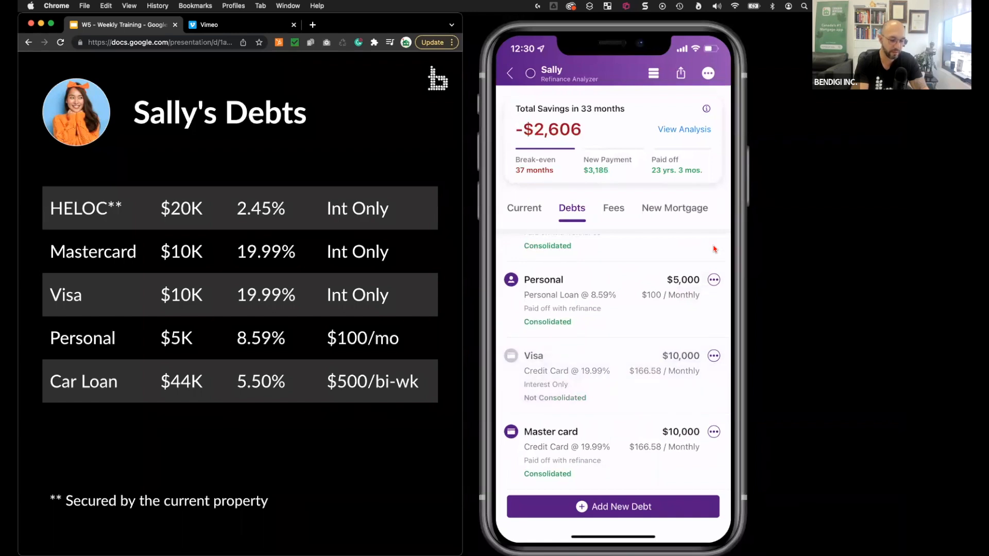
pyautogui.click(641, 377)
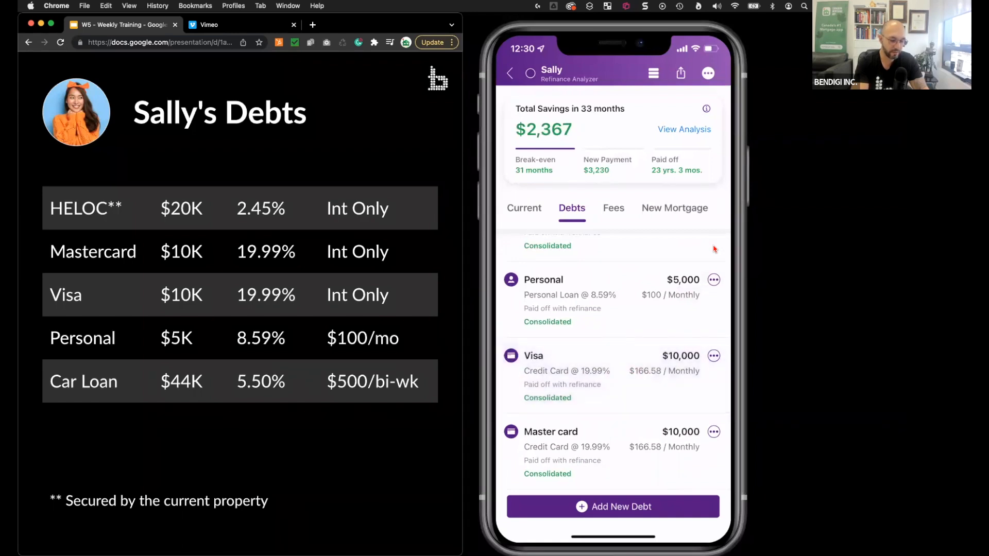
pyautogui.click(645, 451)
pyautogui.click(634, 302)
pyautogui.click(639, 375)
pyautogui.click(637, 308)
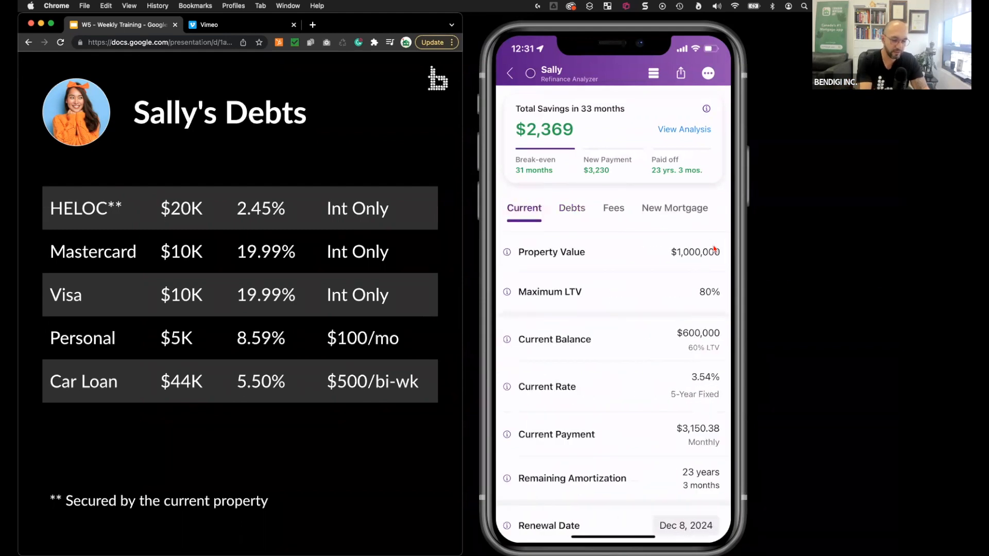
# - Set the current property value to $800,000
pyautogui.click(714, 251)
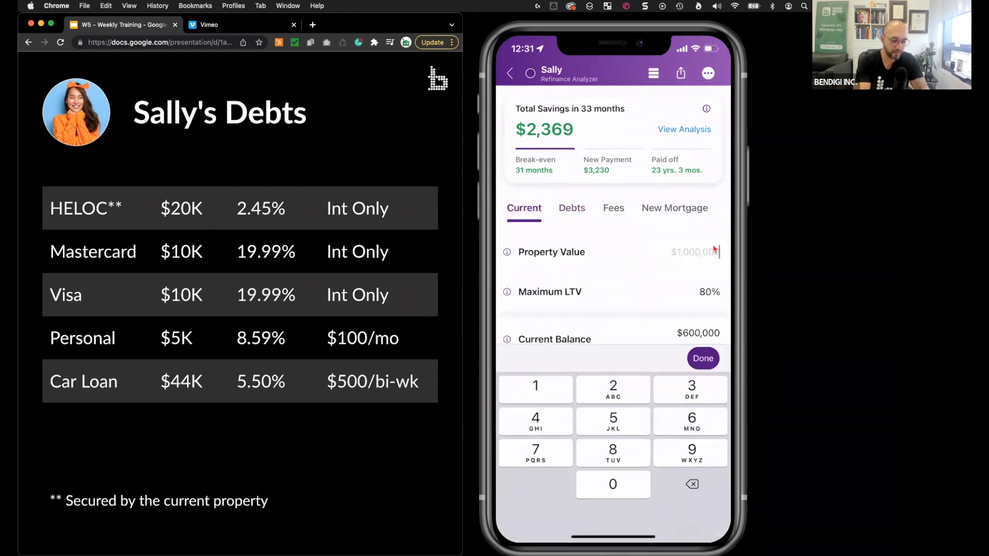
pyautogui.write('800000')
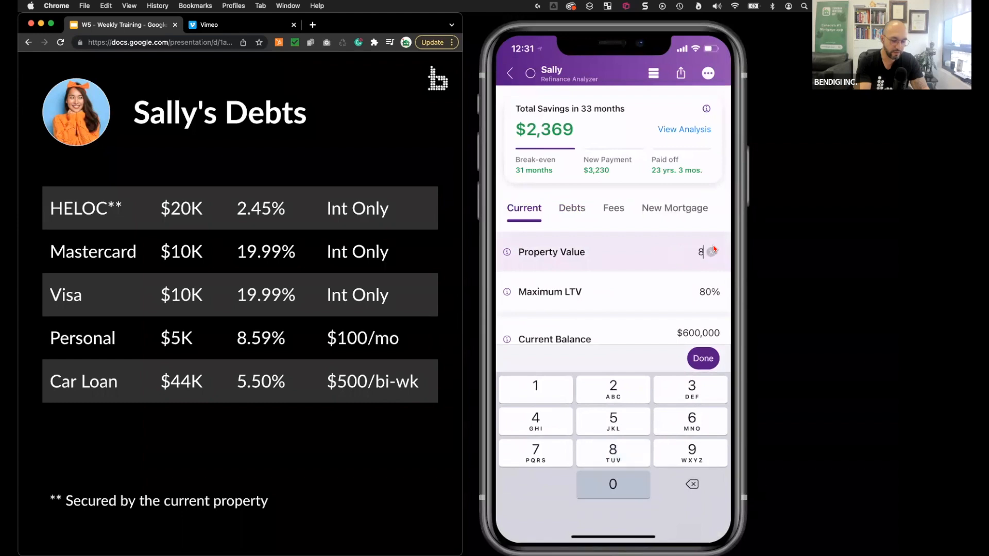
pyautogui.press('Return')
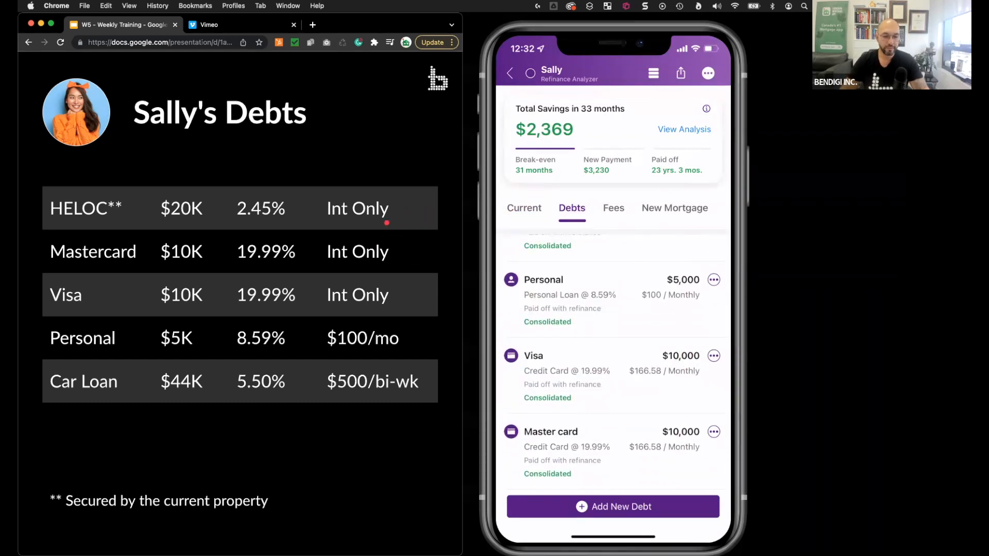
# - Reveal the first four points of the "You ARE a Hero!" slide and show the scenario's new payment savings
pyautogui.press('Right')
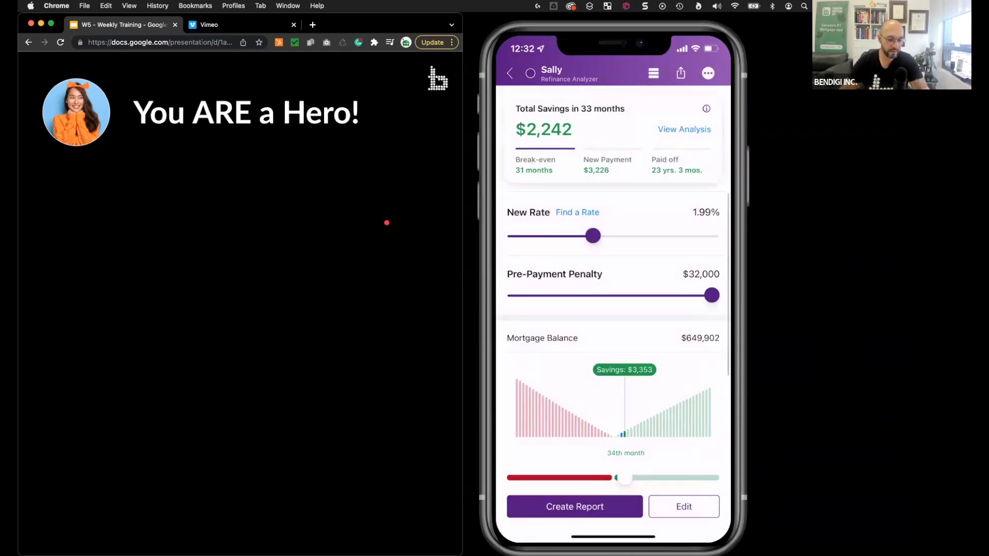
pyautogui.press('Right')
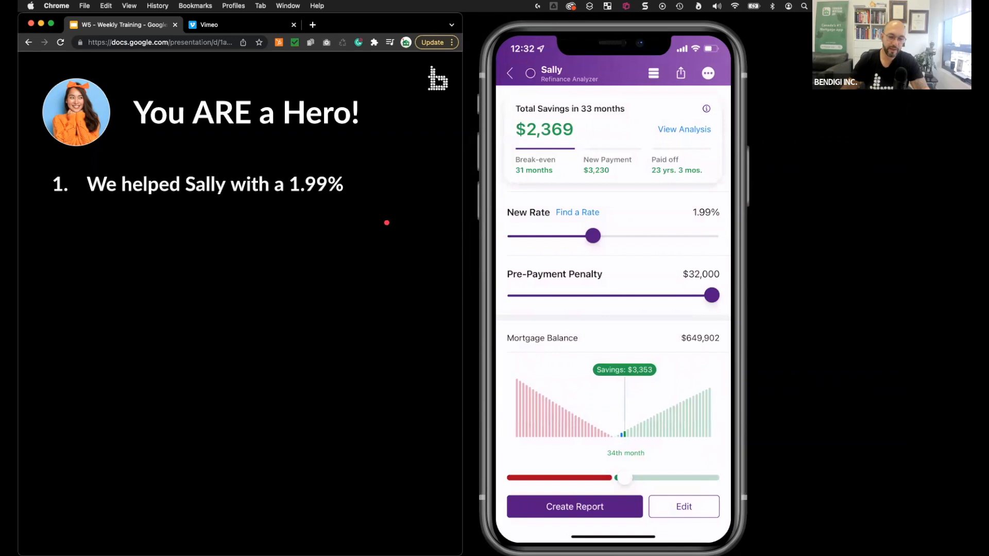
pyautogui.press('Right')
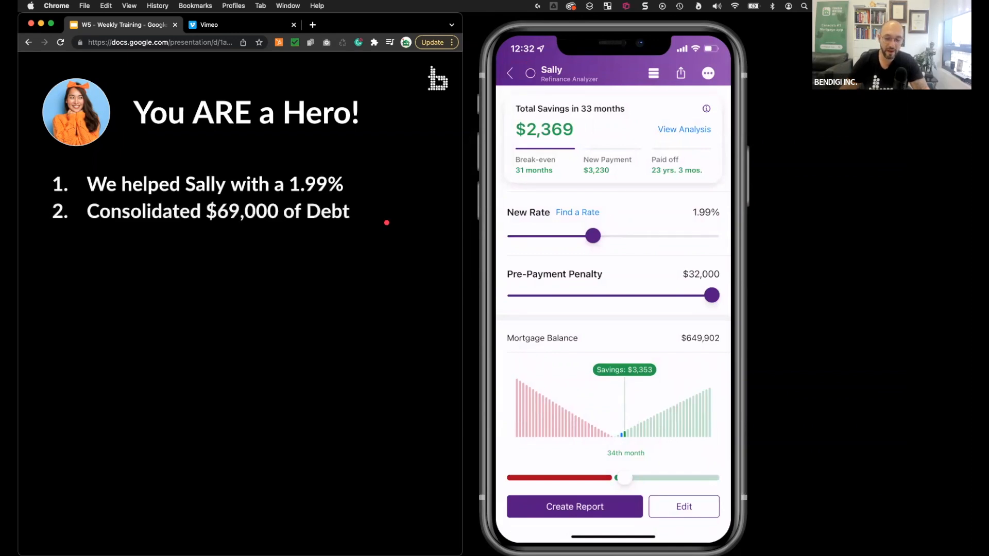
pyautogui.press('Right')
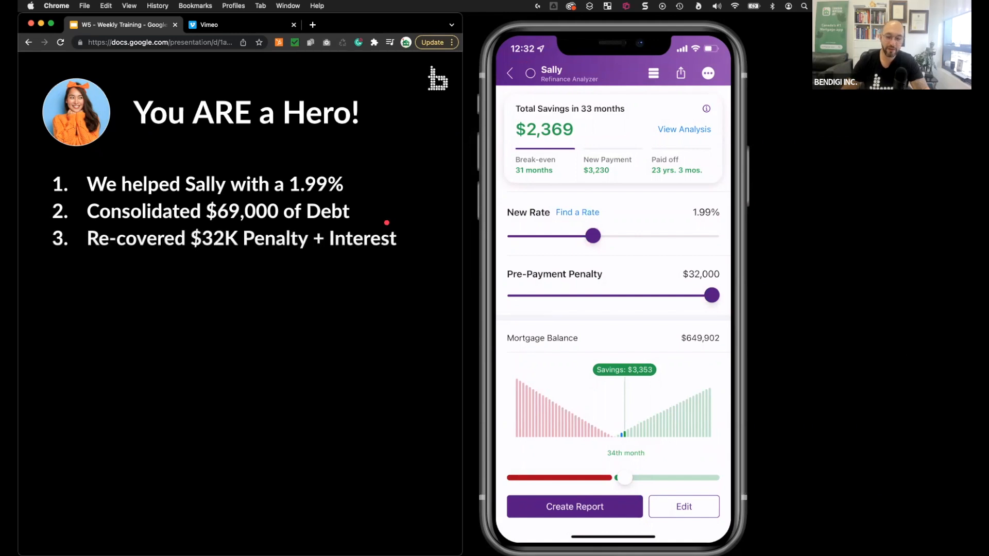
pyautogui.press('Right')
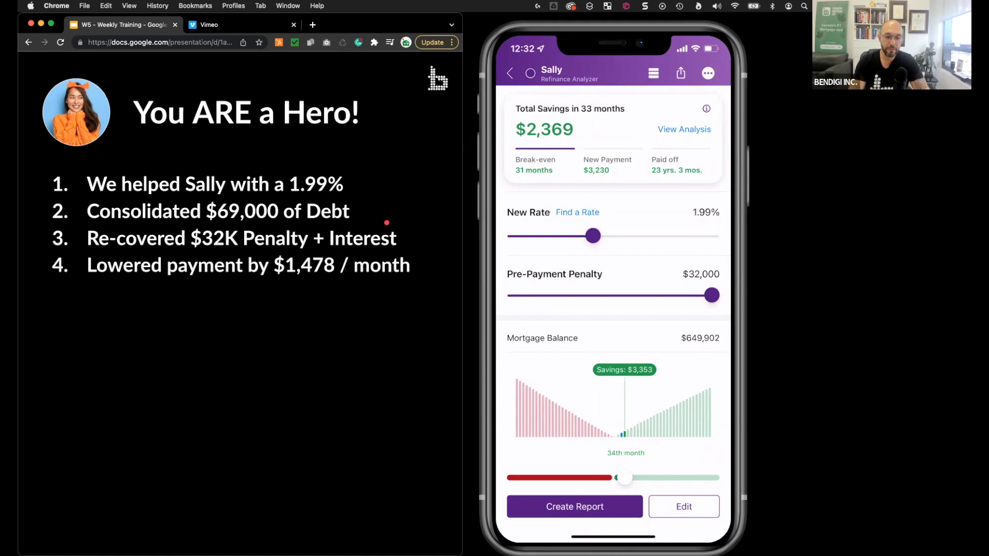
pyautogui.click(608, 170)
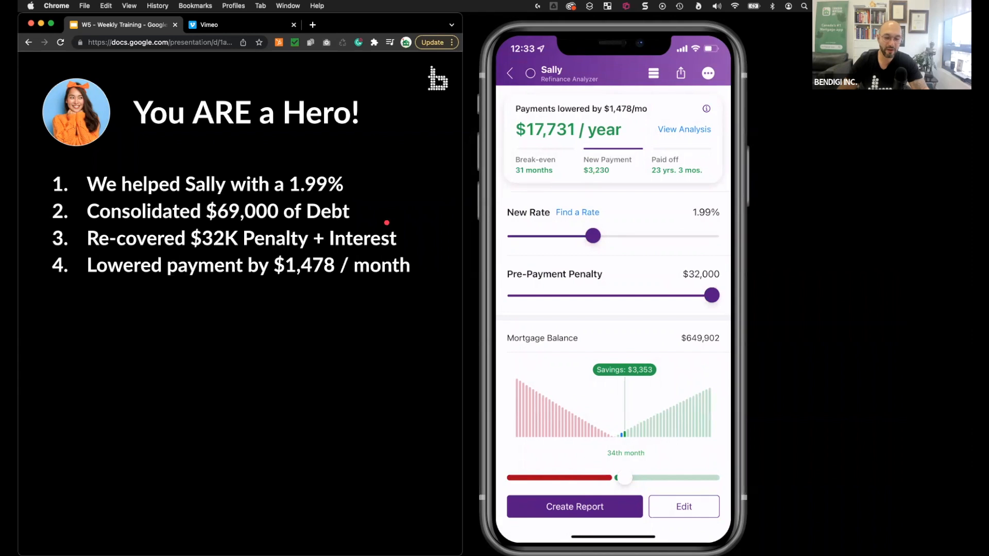
# - Reveal the fifth point of the "You ARE a Hero!" slide and advance through "Next Week(s)" to the closing slide
pyautogui.press('Right')
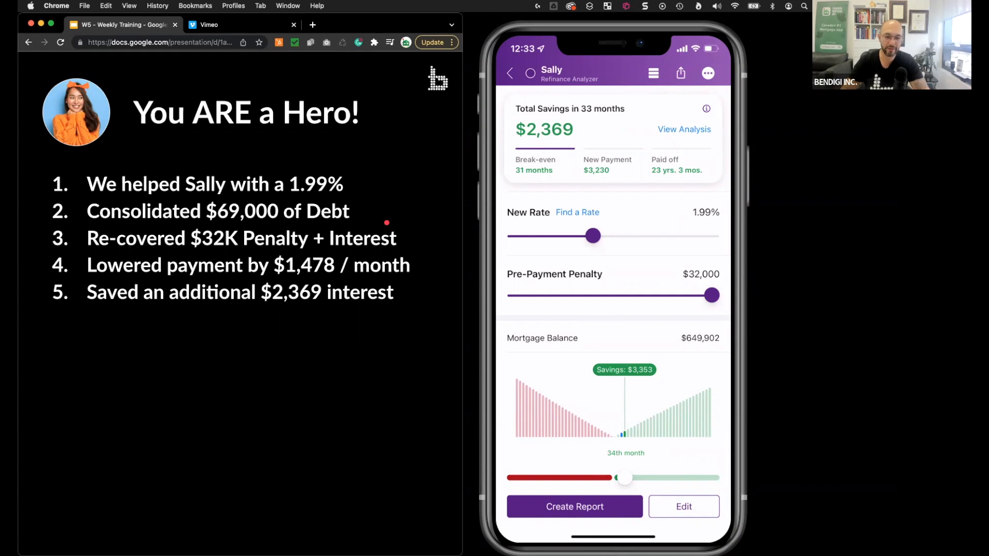
pyautogui.press('Right')
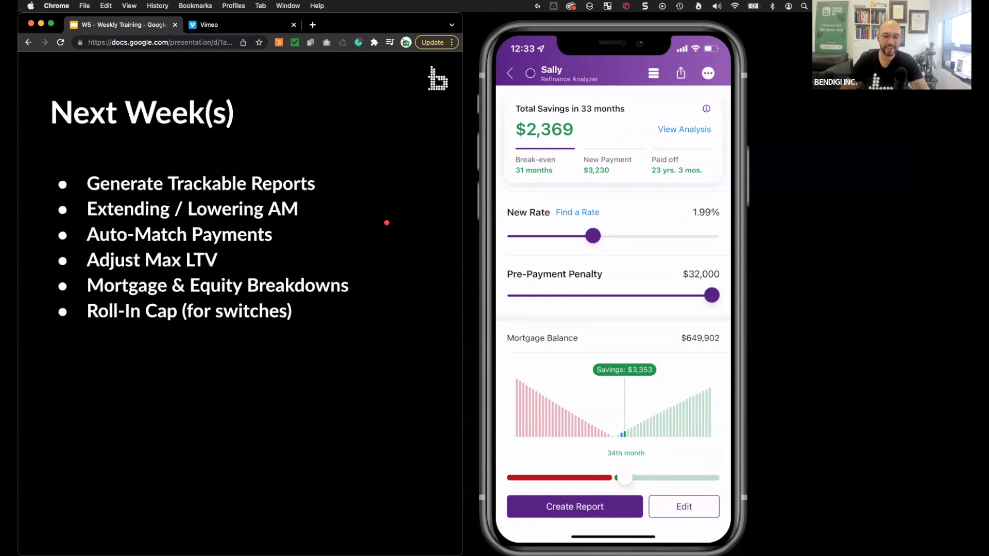
pyautogui.press('Left')
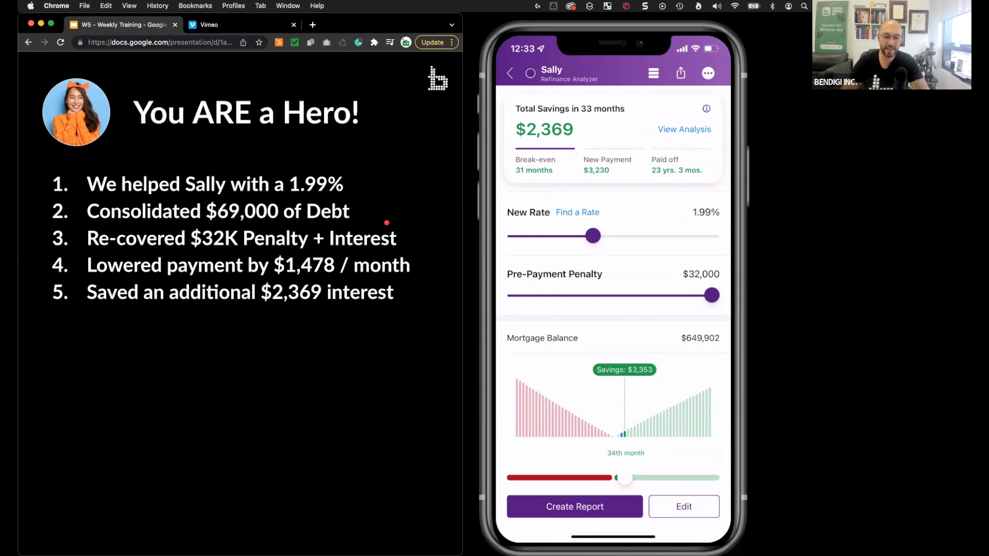
pyautogui.press('Right')
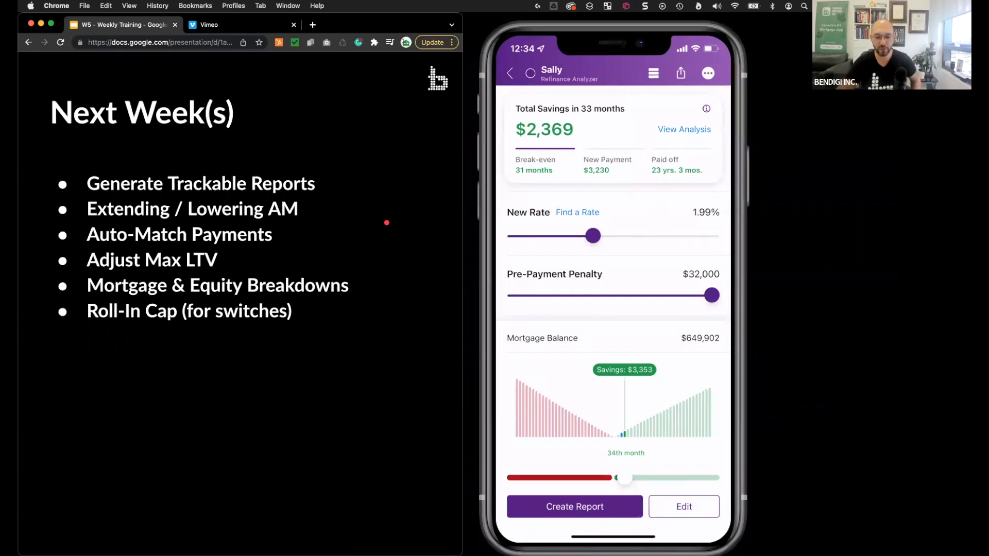
pyautogui.press('Right')
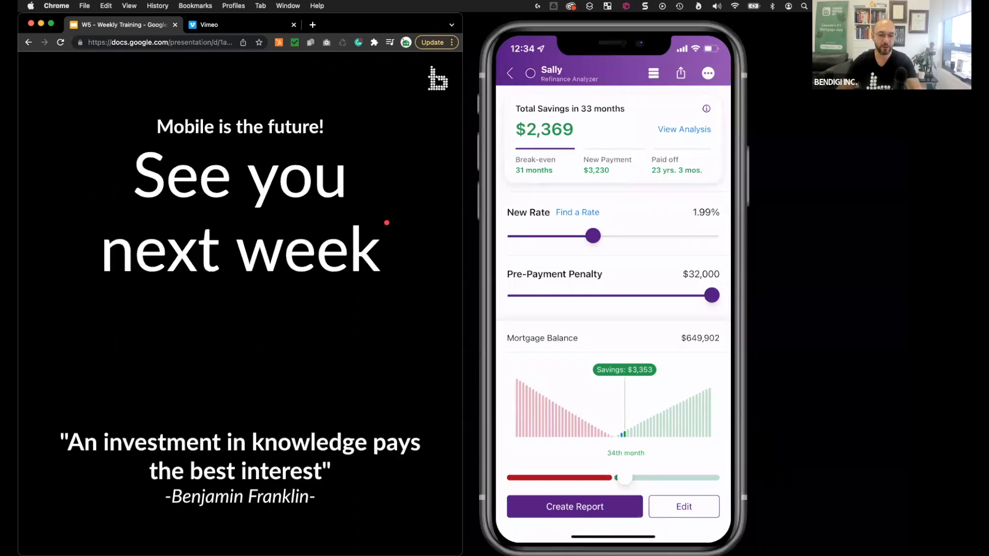